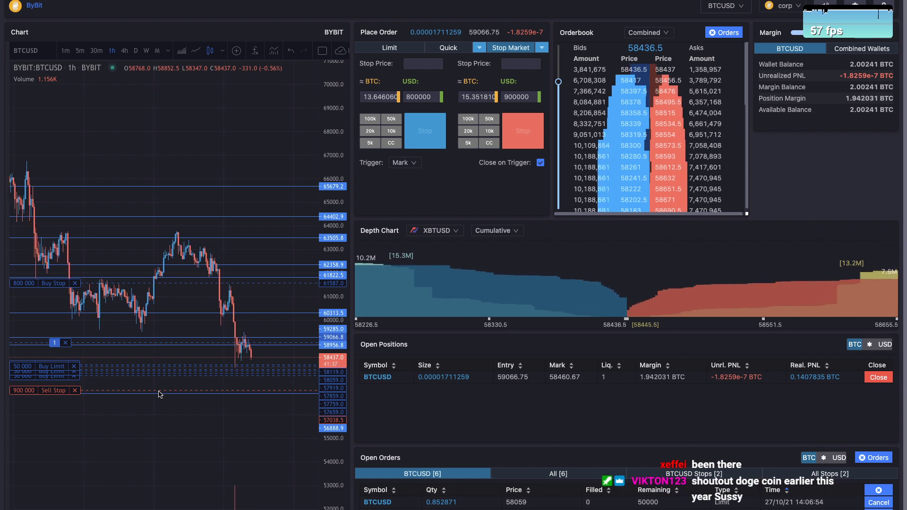
- Replace the XBTUSD chart with the FTX SHIBUSD (Shiba Inu / USD) 1h chart in TradingView
scroll(159, 394, "up", 2)
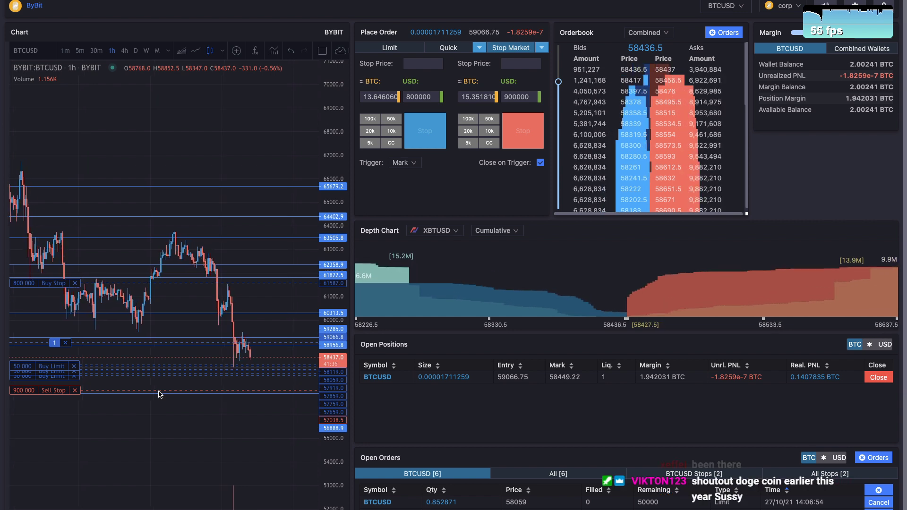
scroll(160, 394, "up", 3)
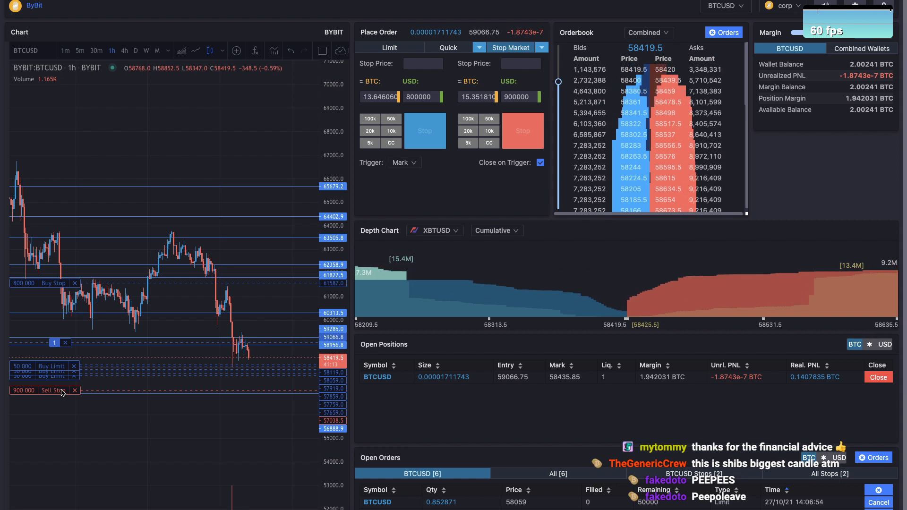
key("alt+Tab")
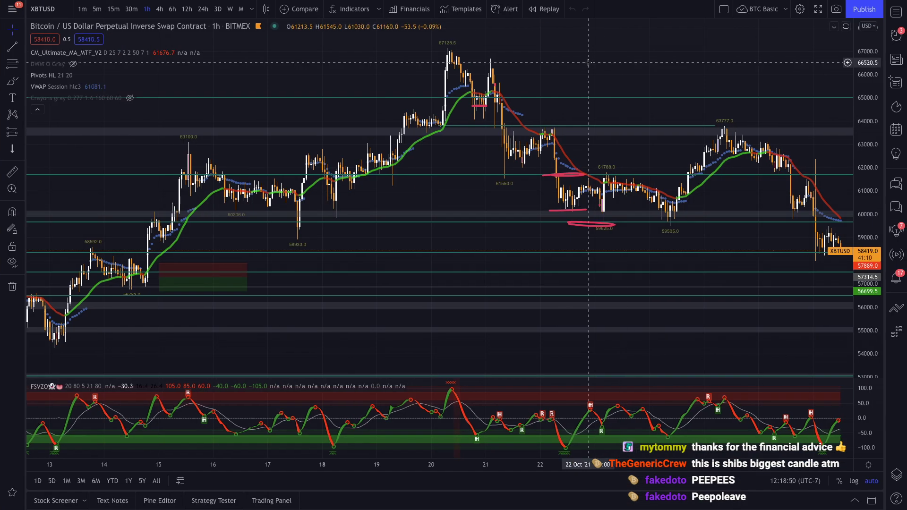
type("SHIBUDF")
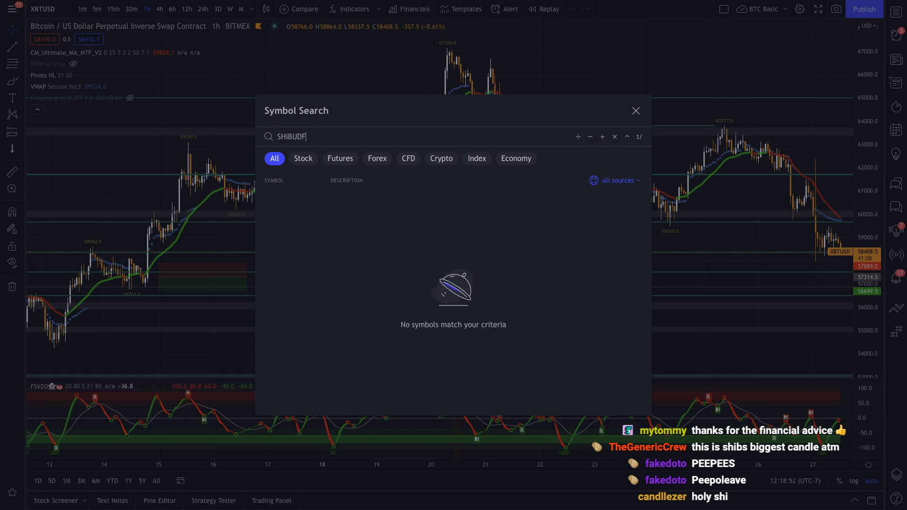
key("BackSpace")
key("BackSpace")
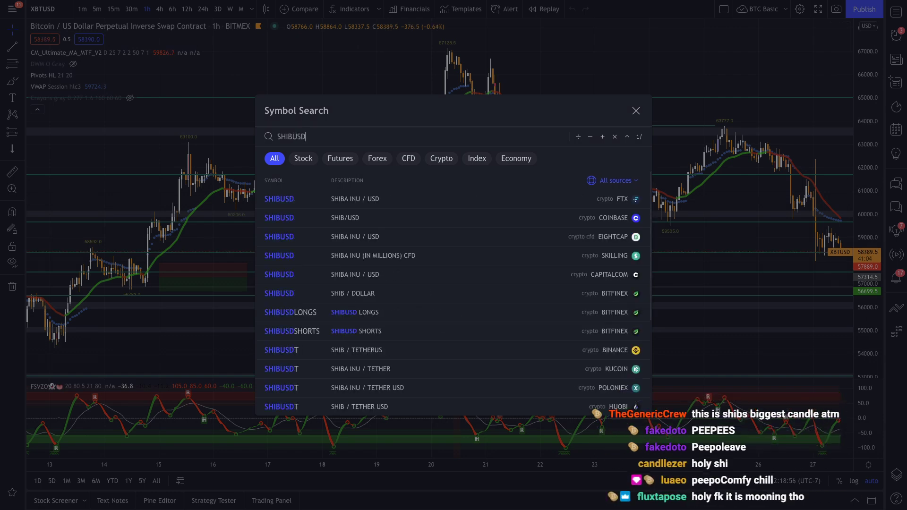
left_click(524, 200)
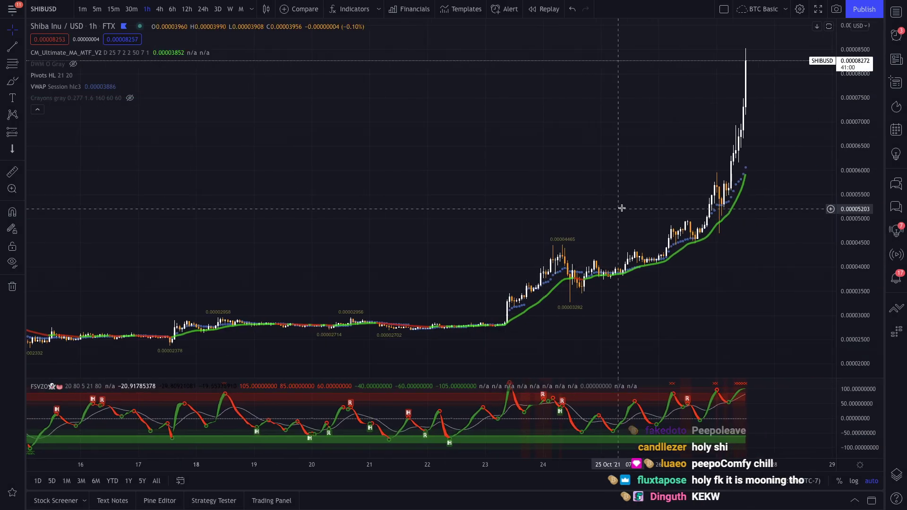
- Brush a pink SHIBUSD projection rising to 0.00011, capped flat, then climbing toward 0.00017
left_click_drag(847, 154, 696, 284)
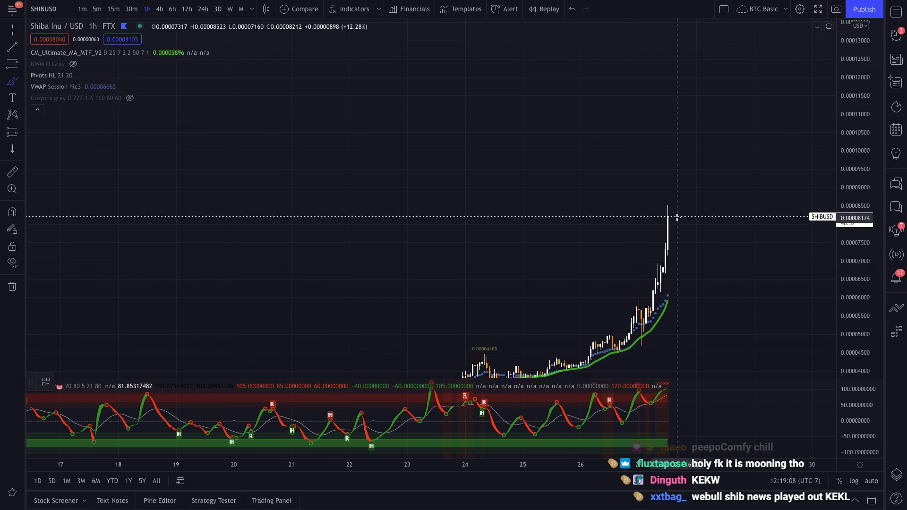
left_click_drag(678, 216, 690, 116)
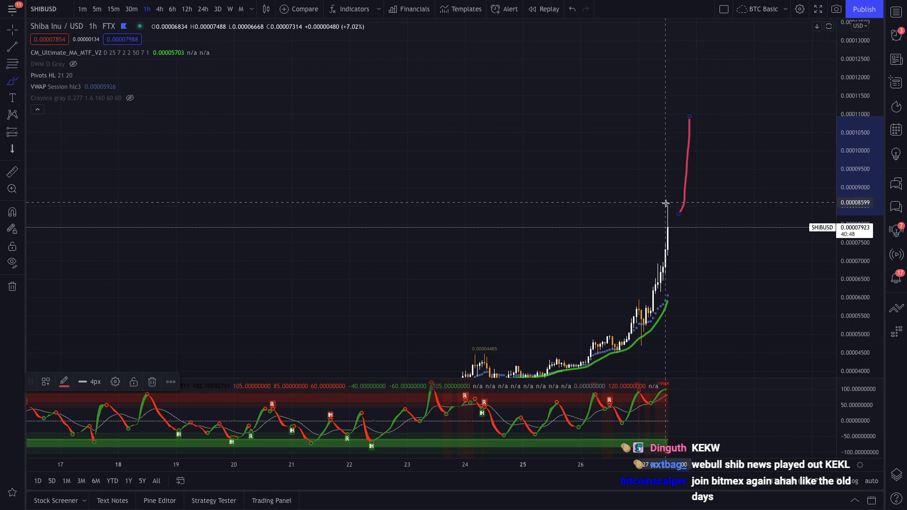
left_click_drag(697, 114, 658, 114)
left_click_drag(858, 108, 853, 274)
left_click_drag(702, 155, 732, 29)
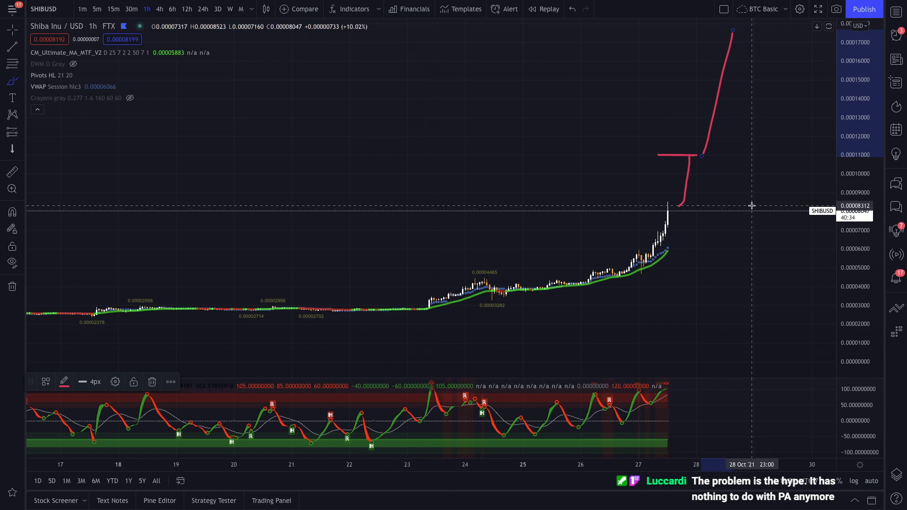
scroll(717, 212, "down", 1)
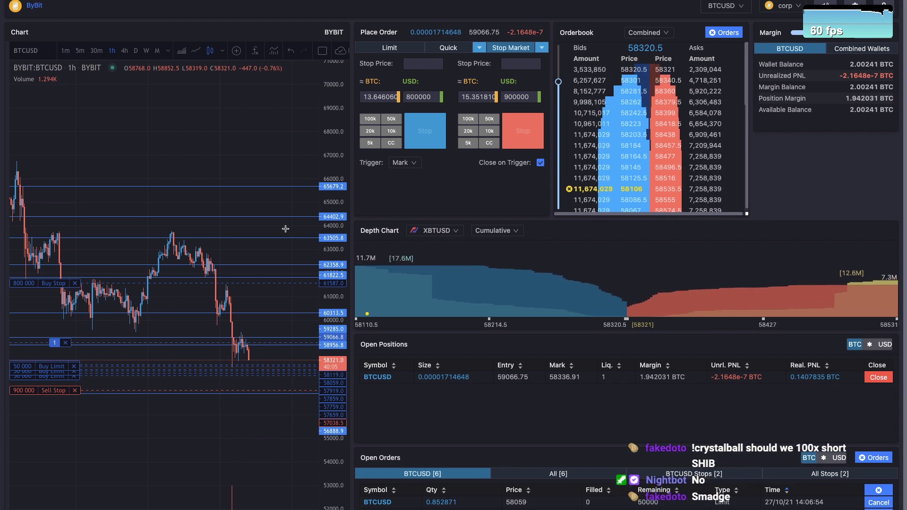
- Switch Teal Street's Place Order panel to the Limit order type
left_click(373, 50)
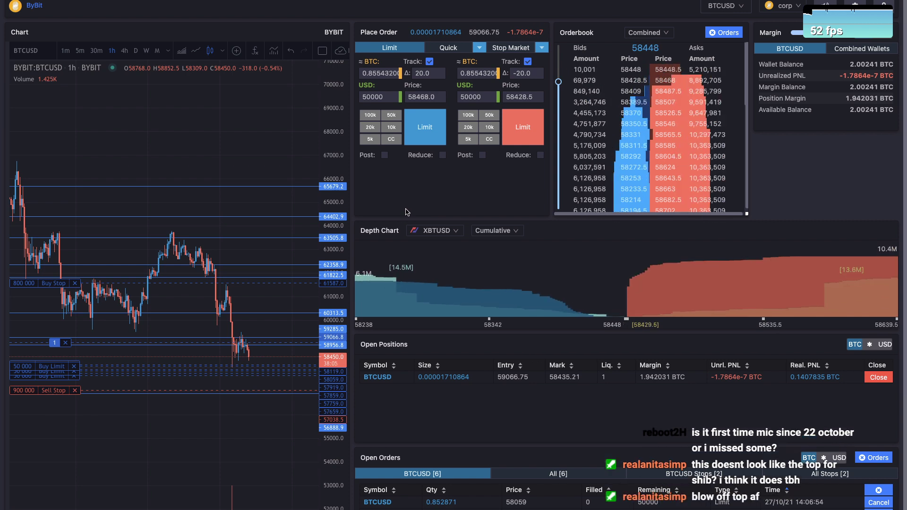
- Return to the SHIBUSD chart, stretch the price scale around recent prices, and exit drawing mode
key("ctrl+Right")
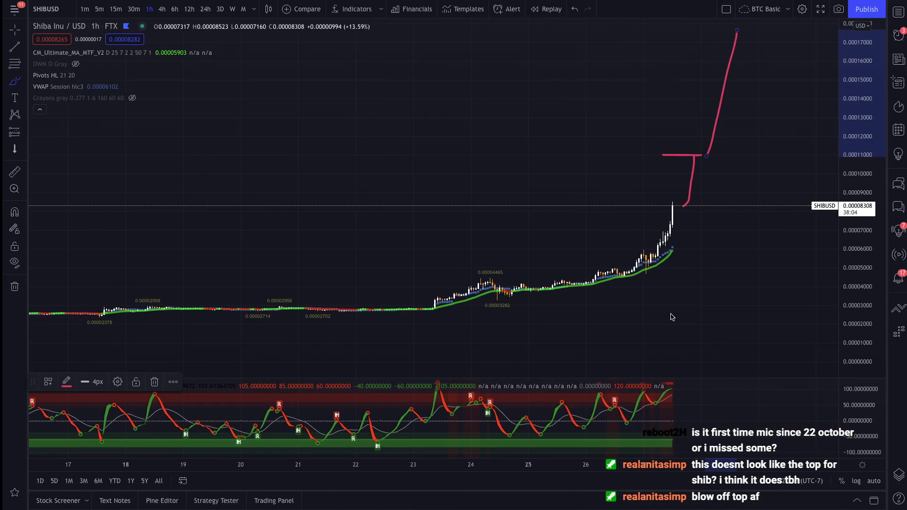
left_click_drag(862, 284, 861, 222)
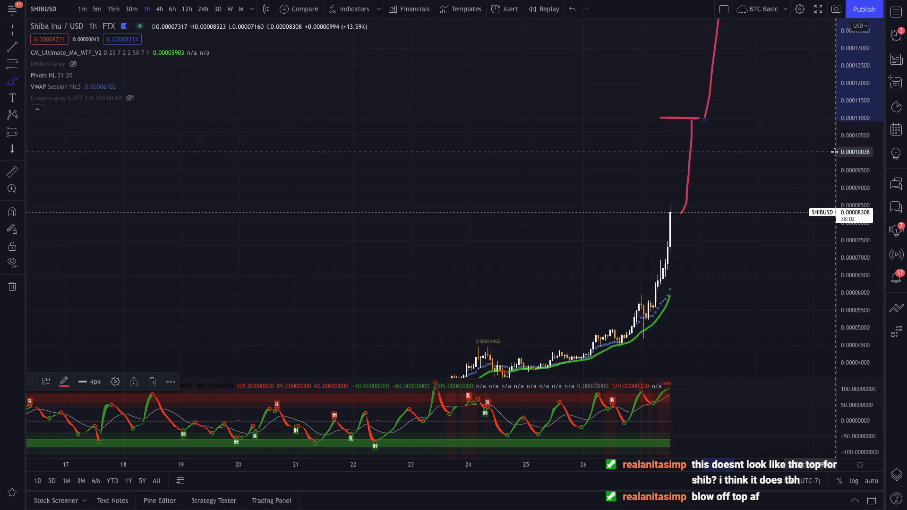
scroll(411, 353, "up", 1)
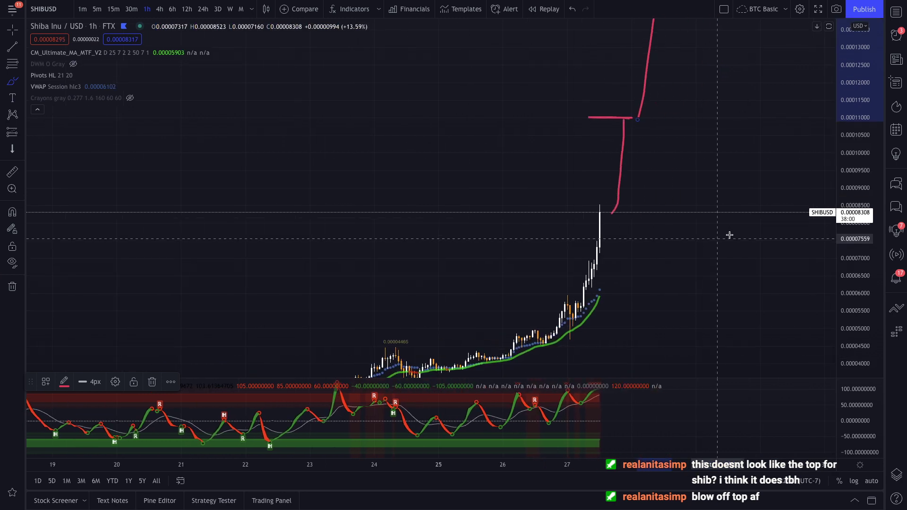
left_click(13, 33)
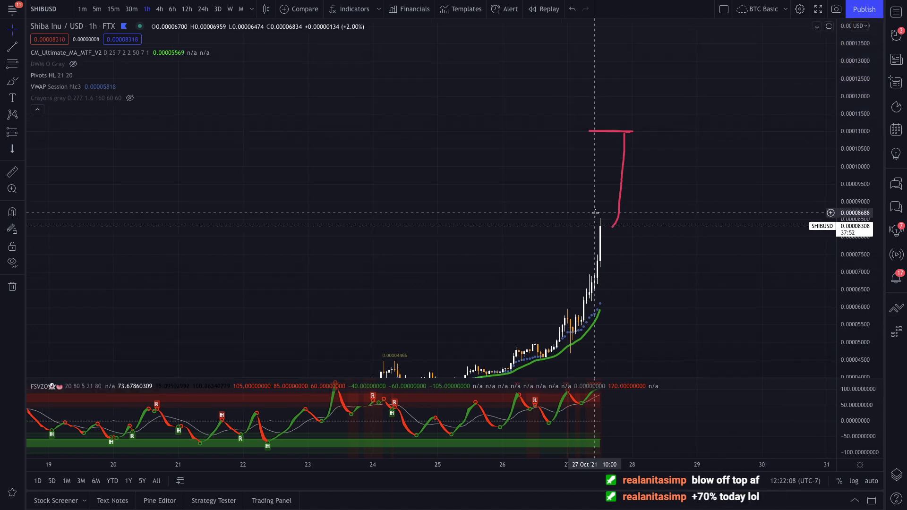
- Brush a short pink line just above 0.00008 and extend the 0.00011 line rightward
mouse_move(79, 103)
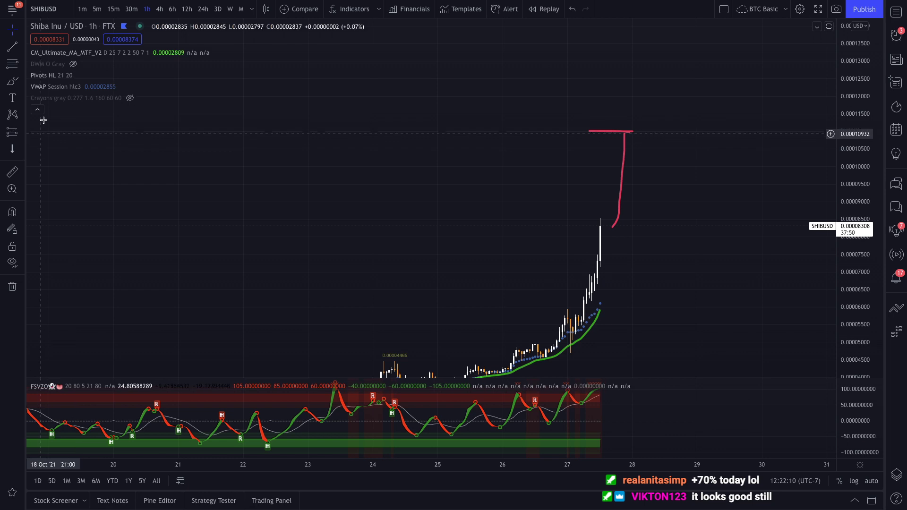
left_click(12, 81)
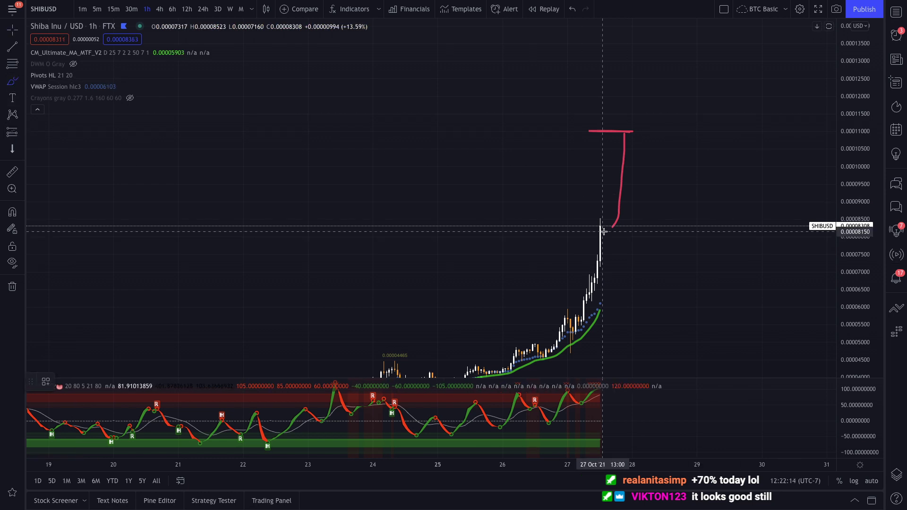
left_click_drag(599, 232, 638, 230)
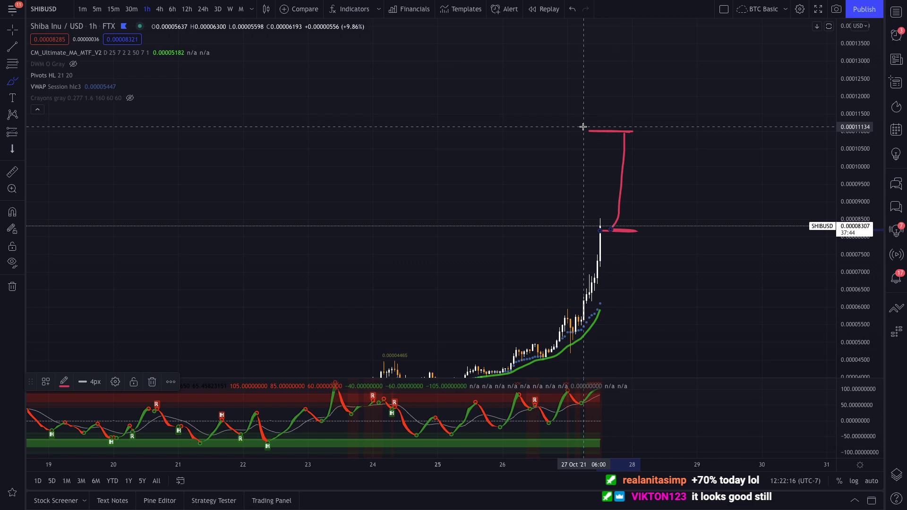
left_click_drag(588, 131, 653, 129)
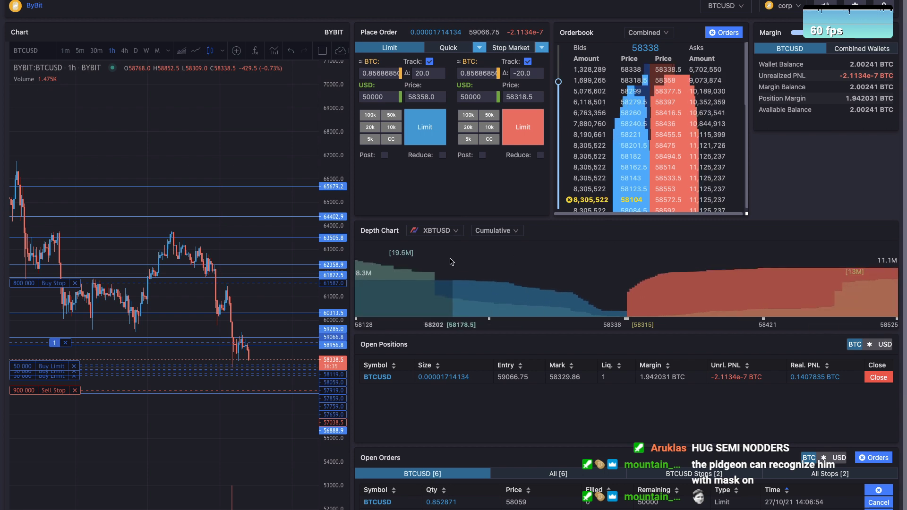
key("ctrl+Right")
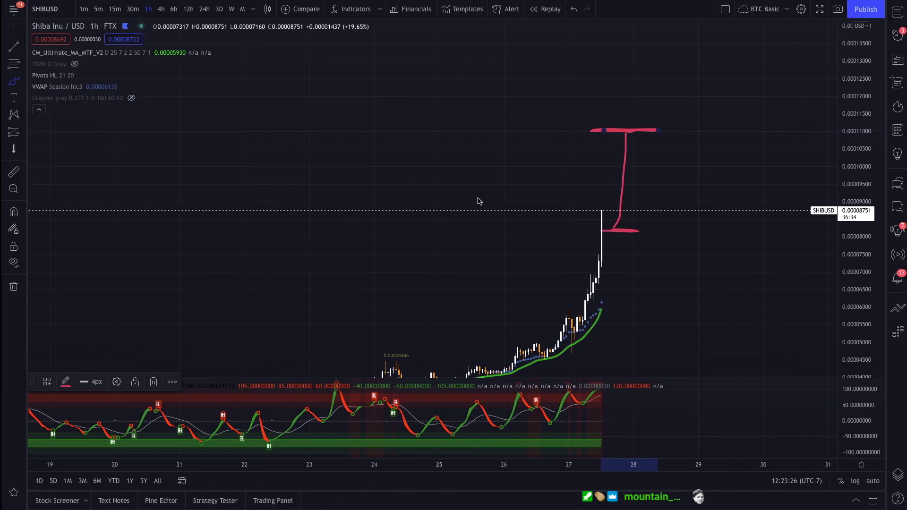
left_click(895, 13)
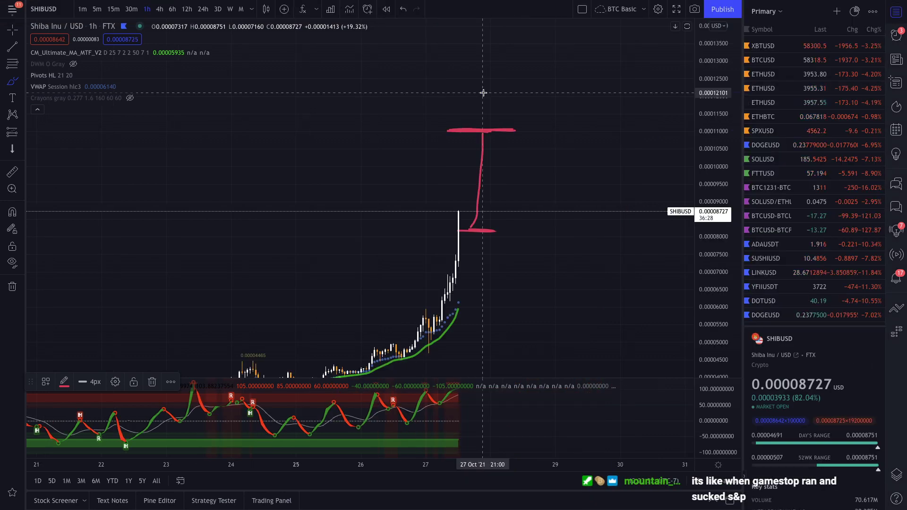
type("SPX")
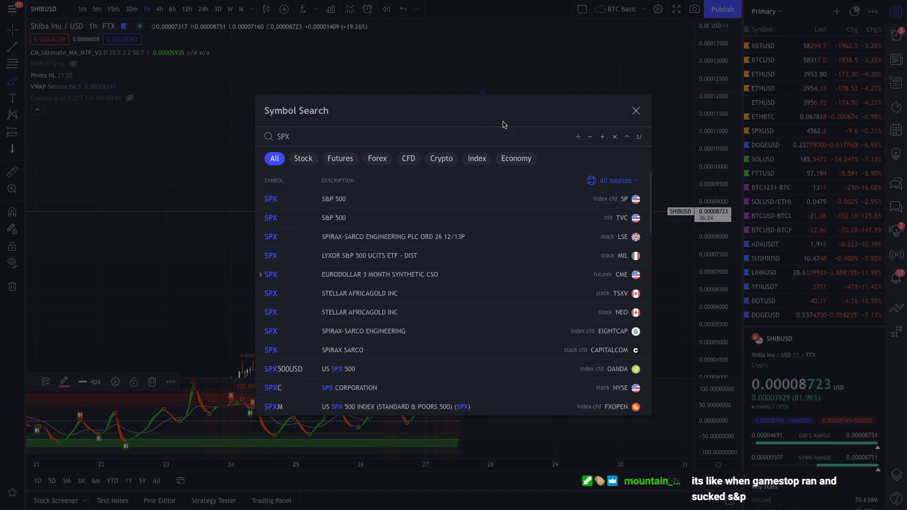
key("Escape")
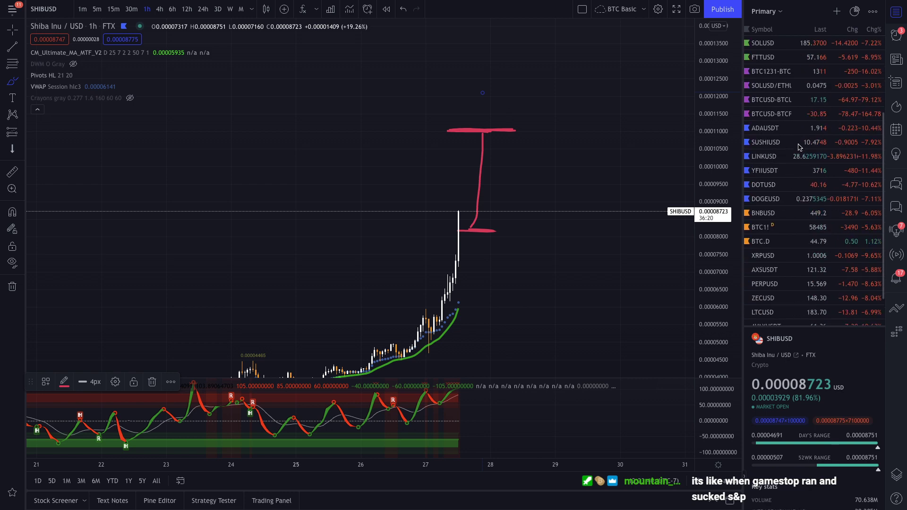
scroll(797, 146, "down", 1)
scroll(797, 146, "up", 1)
left_click(797, 131)
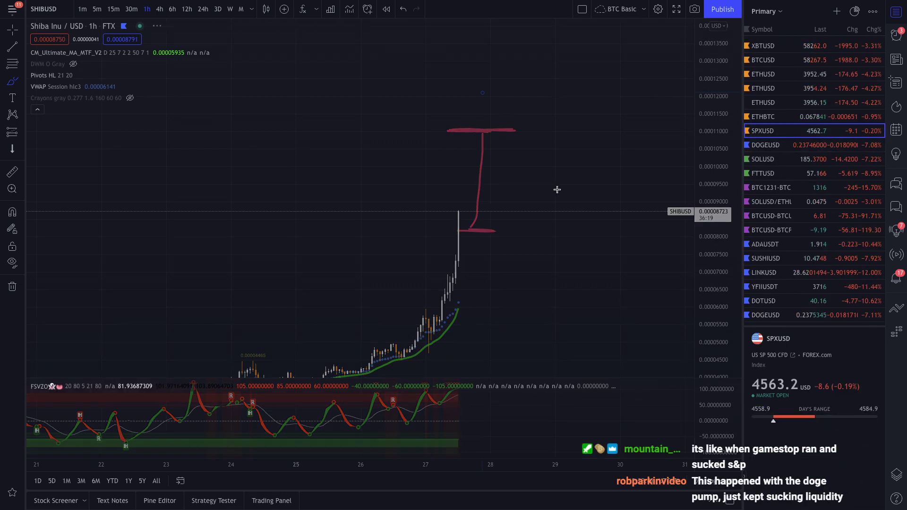
scroll(554, 196, "down", 3)
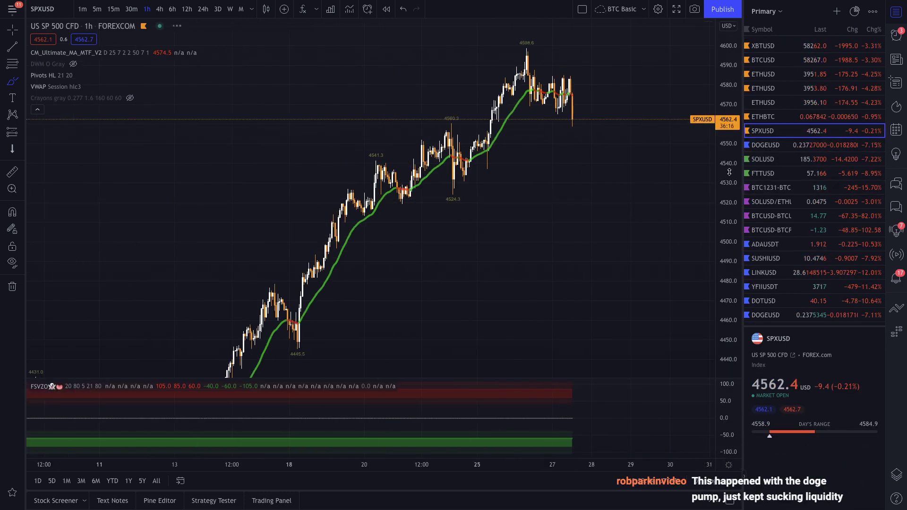
scroll(690, 227, "up", 3)
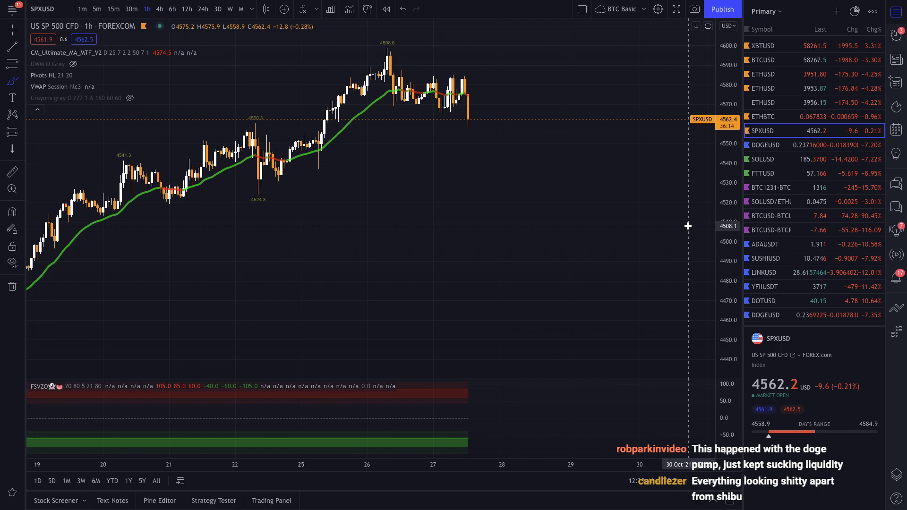
left_click_drag(729, 179, 729, 218)
left_click_drag(615, 139, 598, 272)
key("ctrl+z")
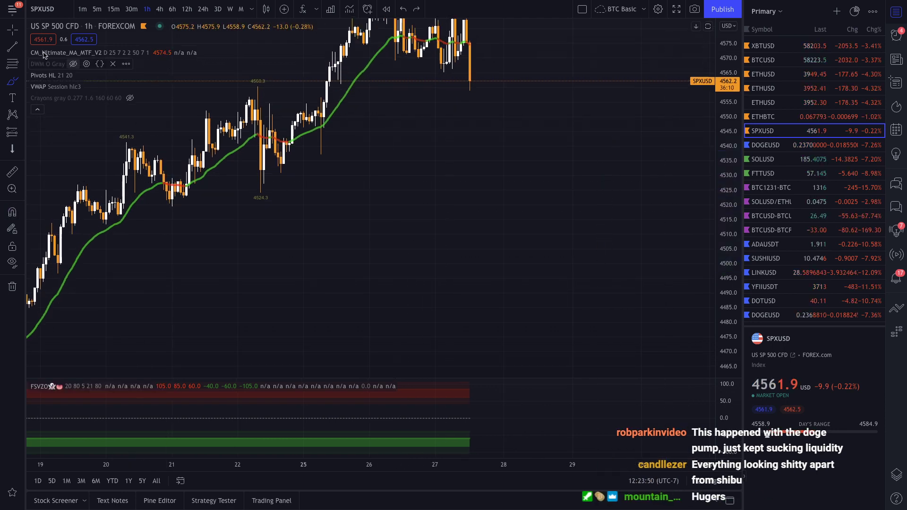
left_click_drag(562, 175, 556, 219)
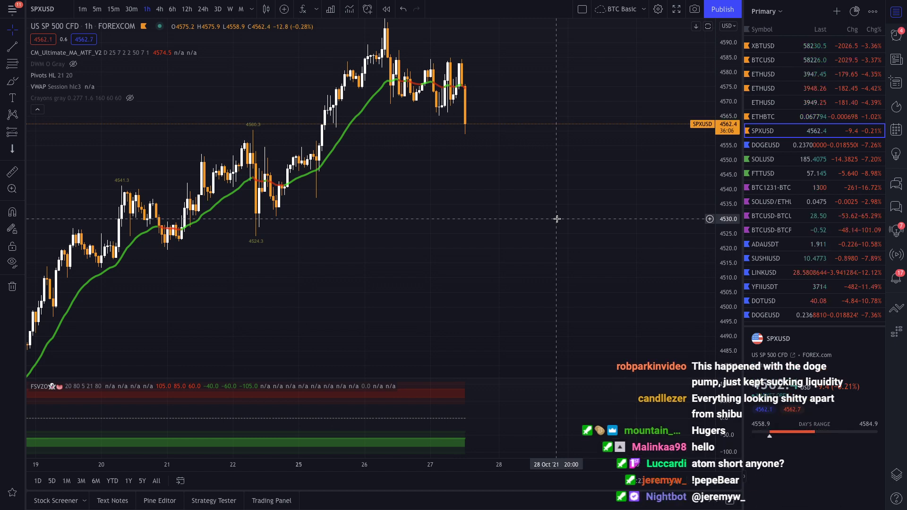
key("ctrl+Left")
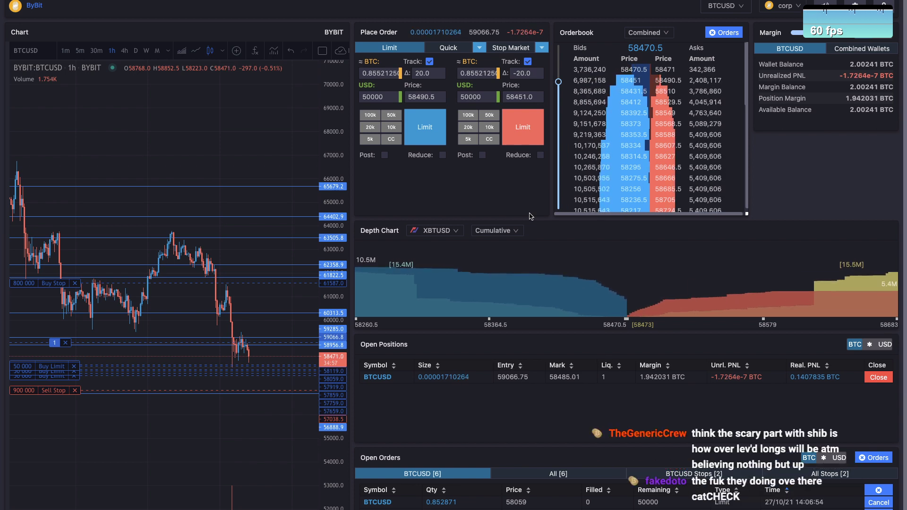
- Load the BitMEX XBTUSD 1h chart and pan back to show candles from Oct 21
key("alt+Tab")
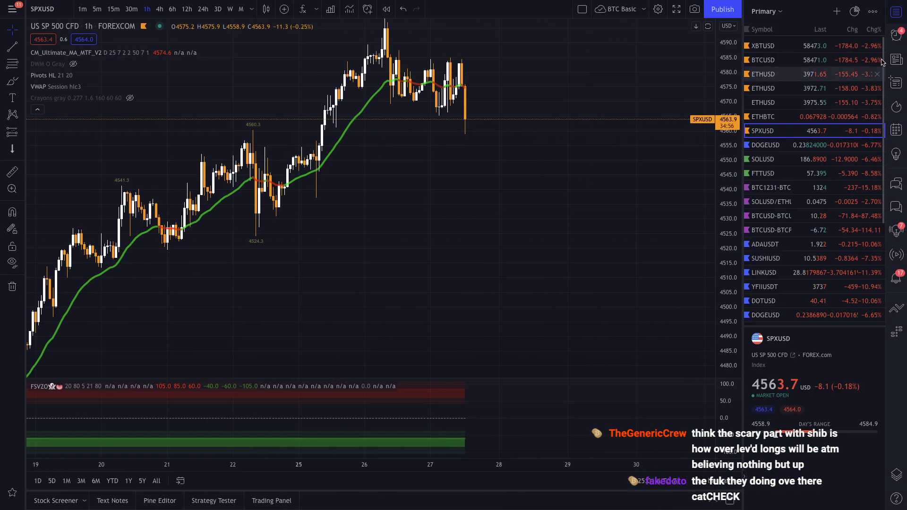
left_click(762, 46)
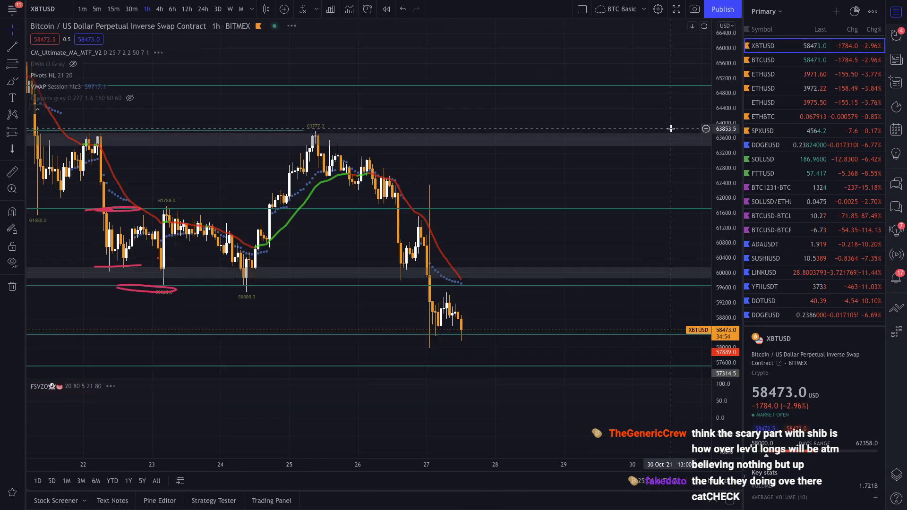
scroll(600, 216, "up", 6)
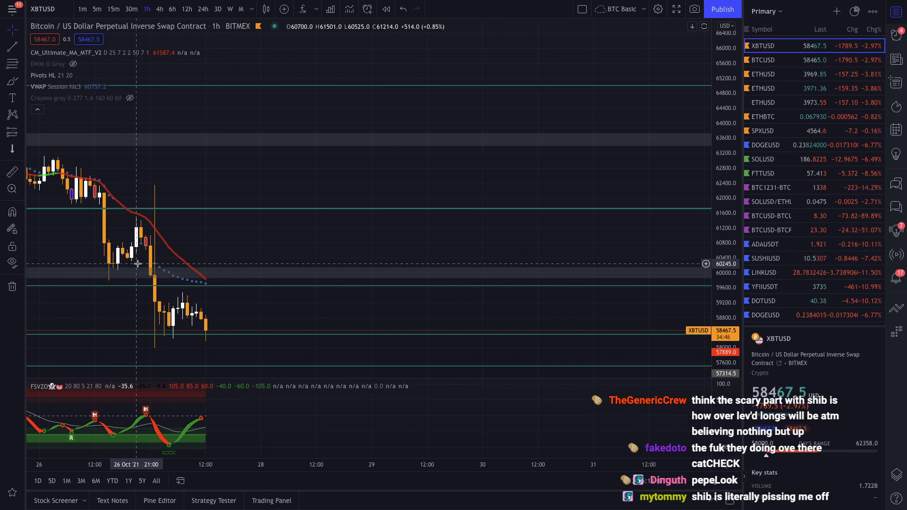
left_click_drag(169, 302, 371, 270)
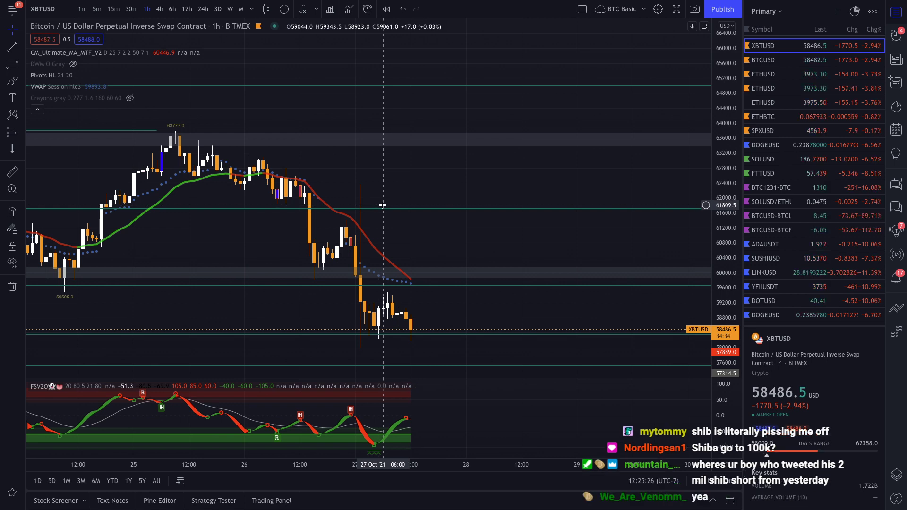
left_click_drag(383, 206, 488, 196)
scroll(488, 196, "down", 2)
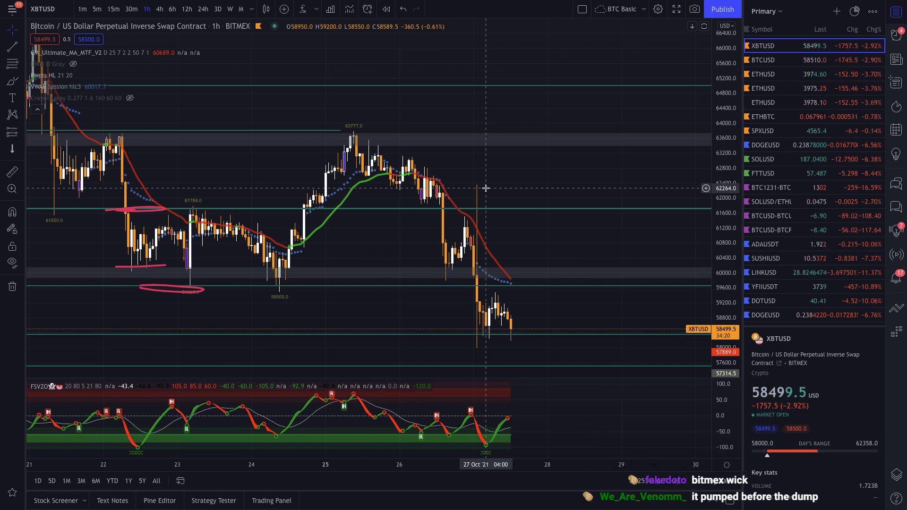
scroll(486, 188, "right", 5)
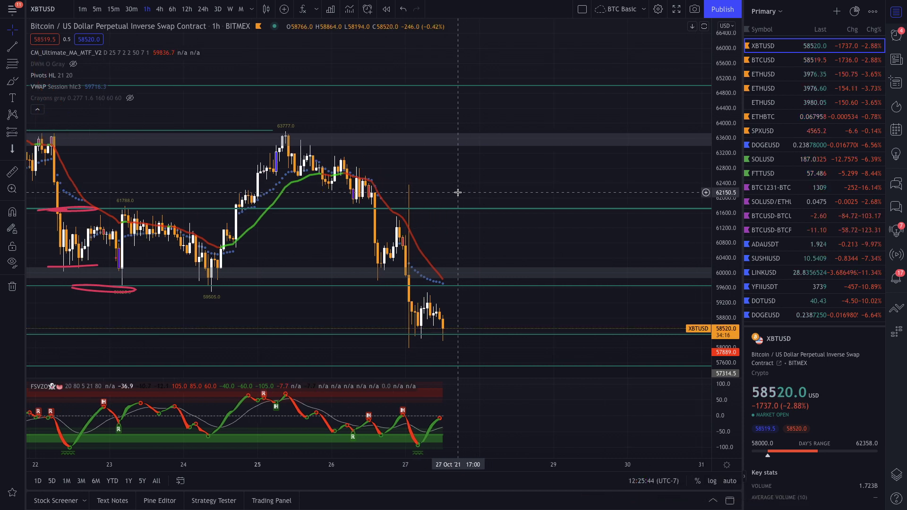
scroll(514, 212, "down", 5)
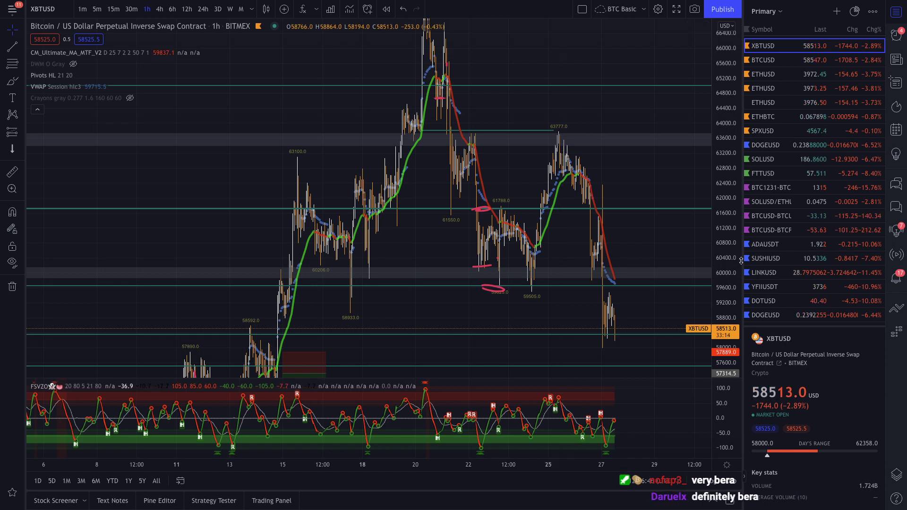
left_click_drag(723, 264, 720, 293)
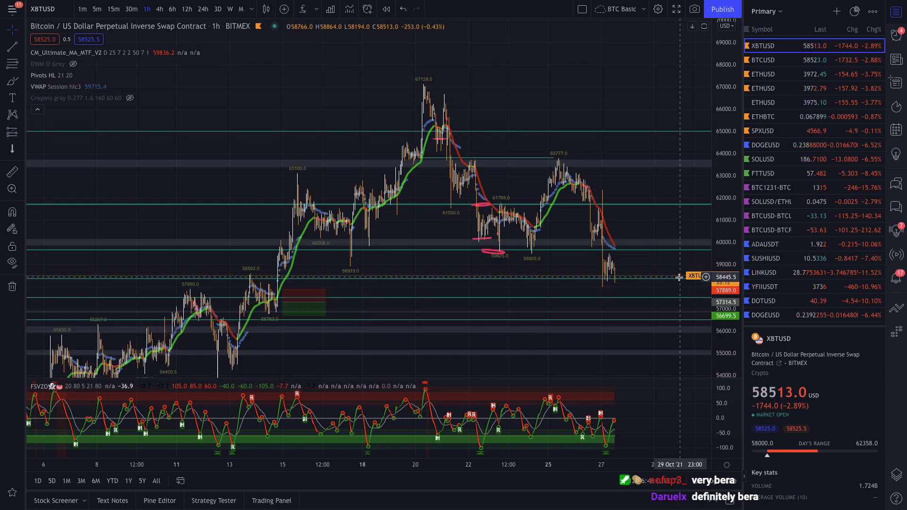
scroll(669, 290, "up", 3)
scroll(670, 290, "up", 3)
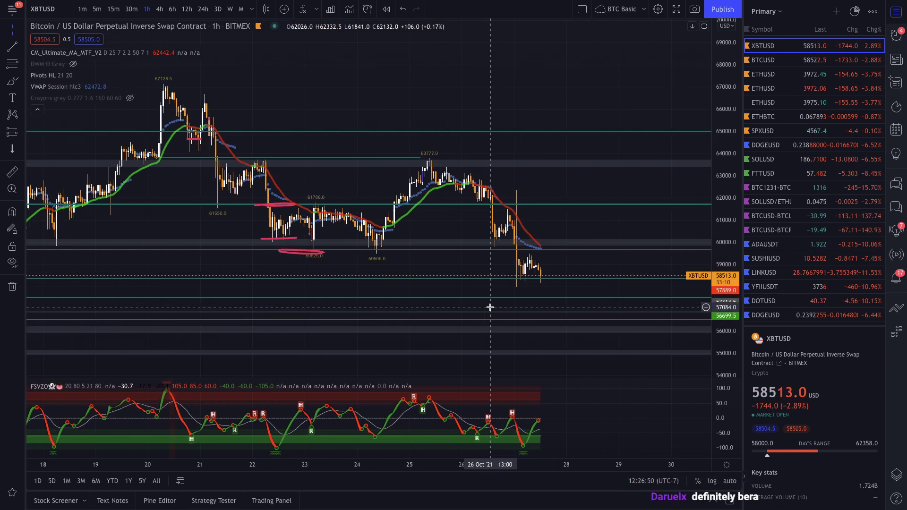
scroll(577, 286, "down", 5)
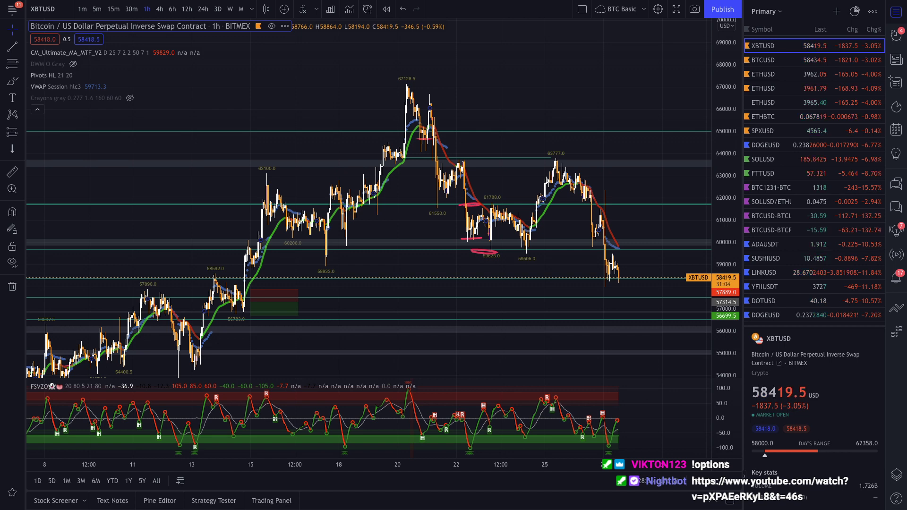
- Move the Chromium window into its own space and show the FTX BTC options page
key("ctrl+Up")
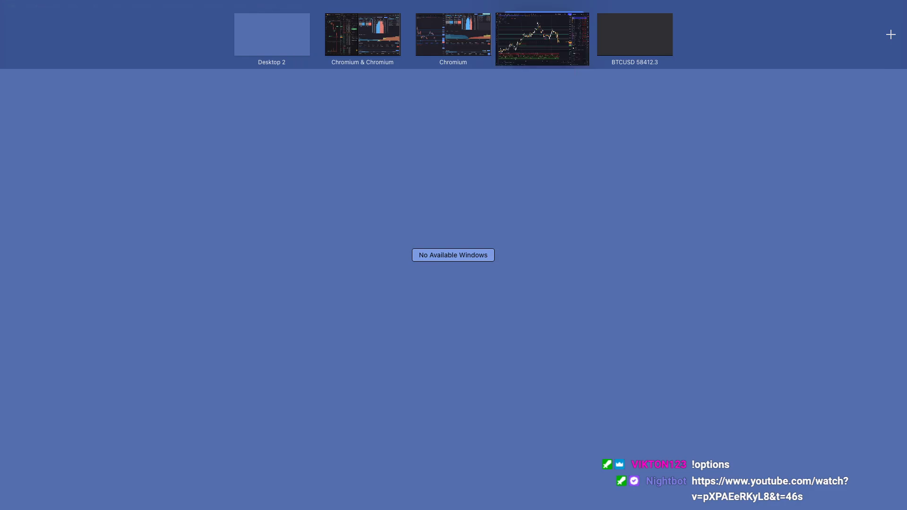
left_click_drag(407, 85, 590, 35)
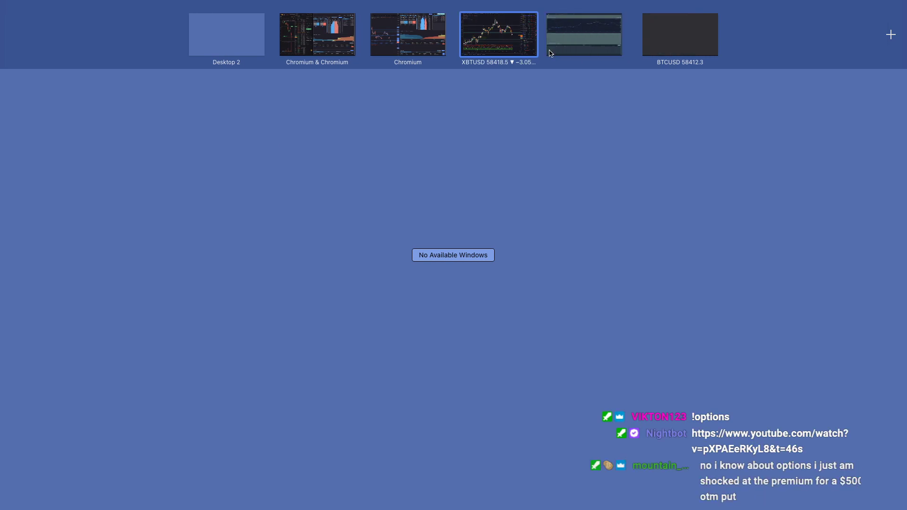
left_click(575, 42)
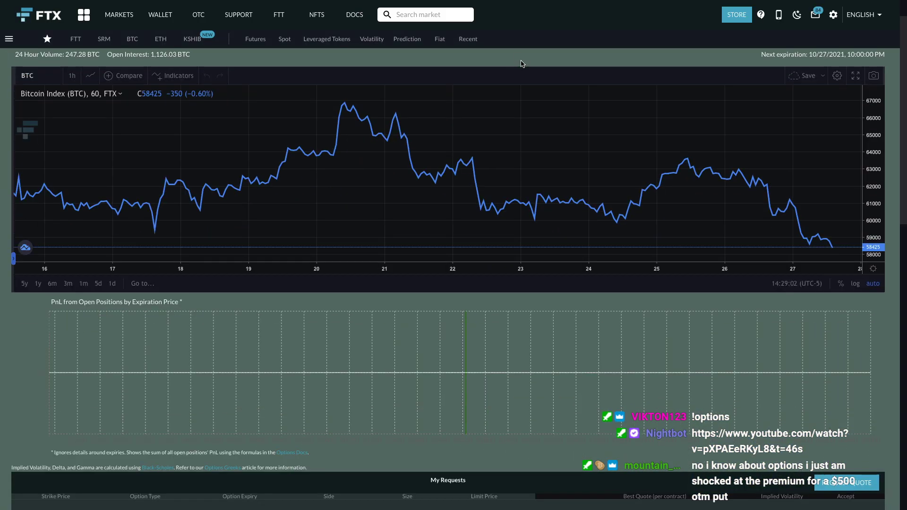
scroll(596, 319, "down", 3)
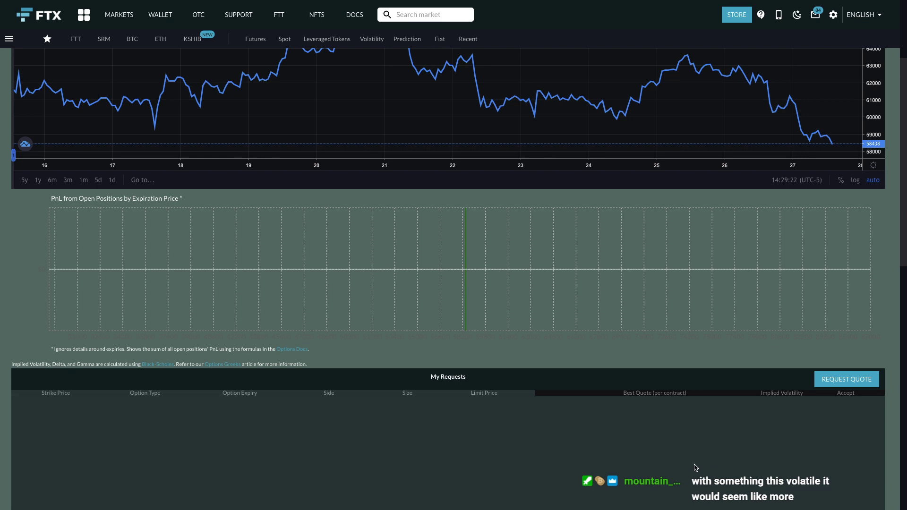
- Request a quote to buy one 58000-strike BTC put expiring 10/27/2021
left_click(856, 378)
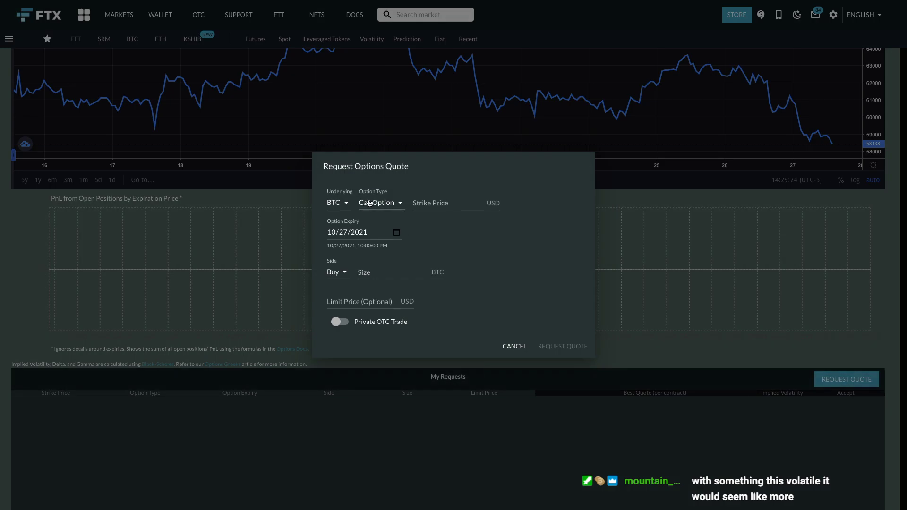
left_click(370, 202)
left_click(378, 219)
left_click(453, 203)
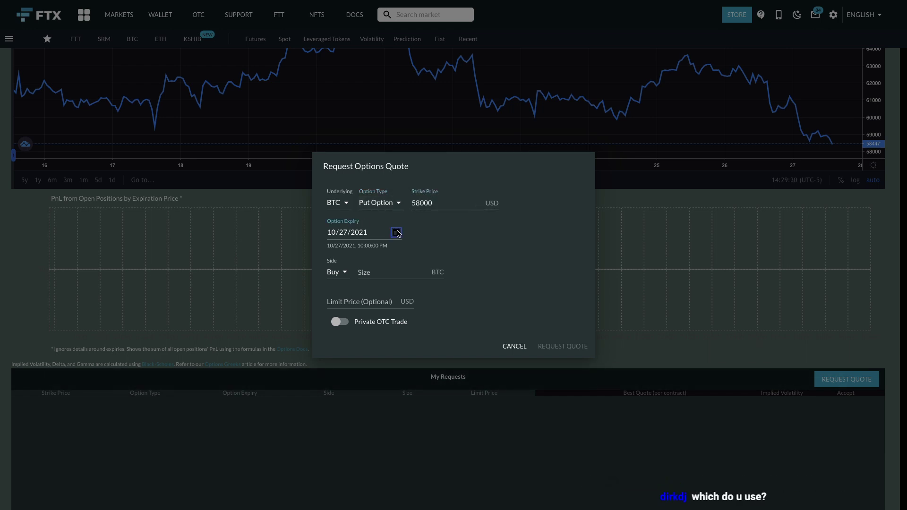
left_click(397, 232)
left_click(378, 335)
left_click(562, 348)
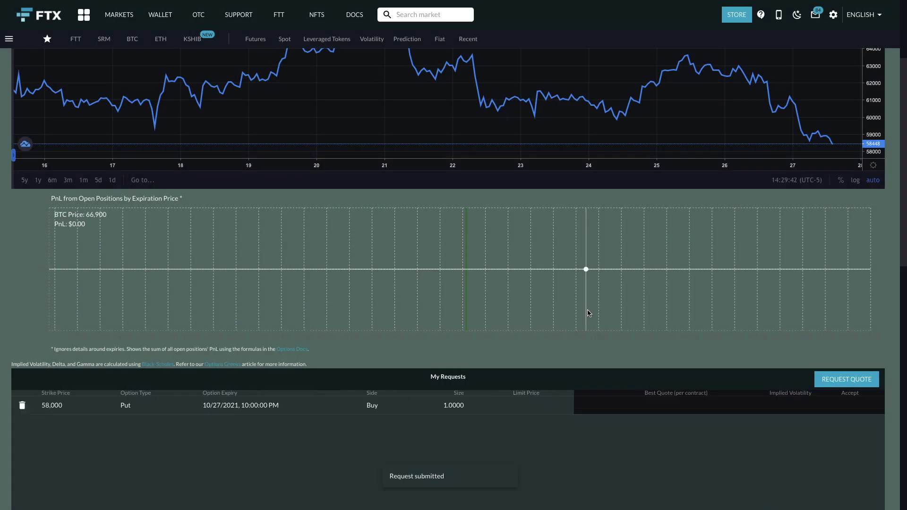
- Inspect the refreshed best quote for the 58,000 put in My Requests
scroll(605, 315, "down", 1)
scroll(610, 312, "down", 1)
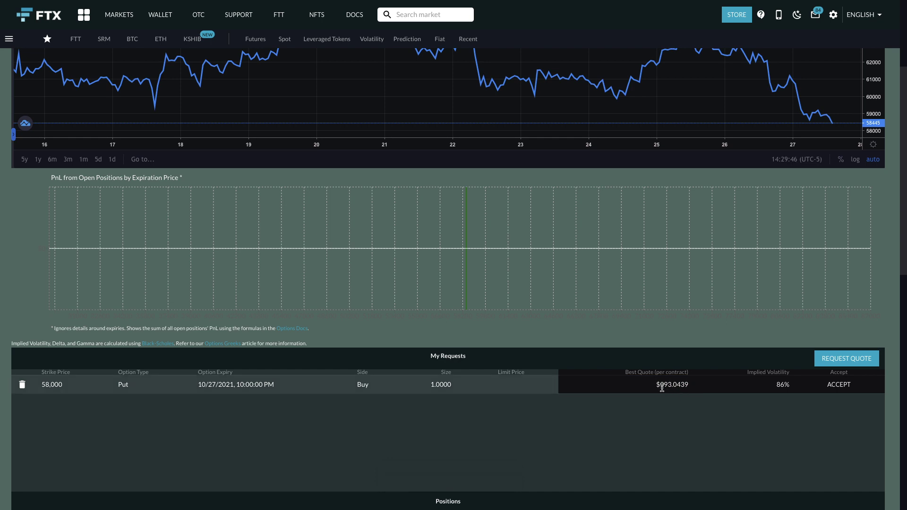
left_click_drag(661, 387, 713, 385)
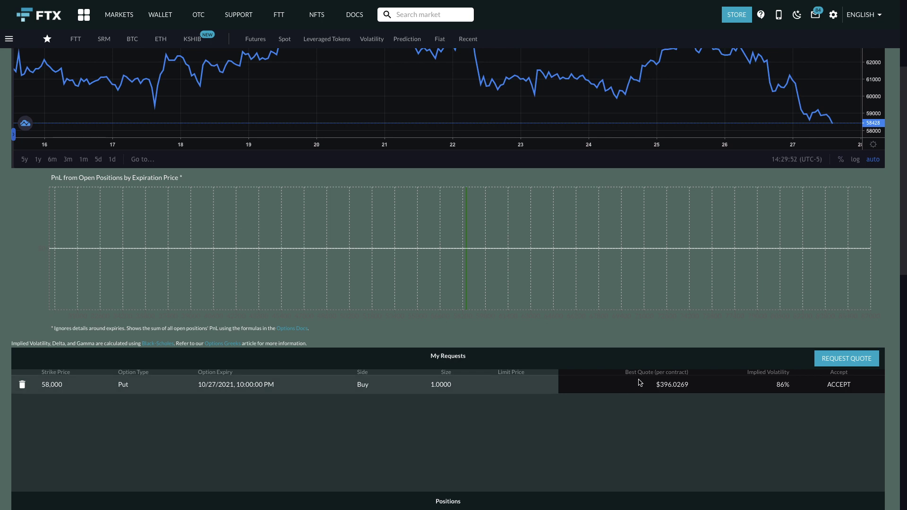
triple_click(606, 387)
left_click(696, 385)
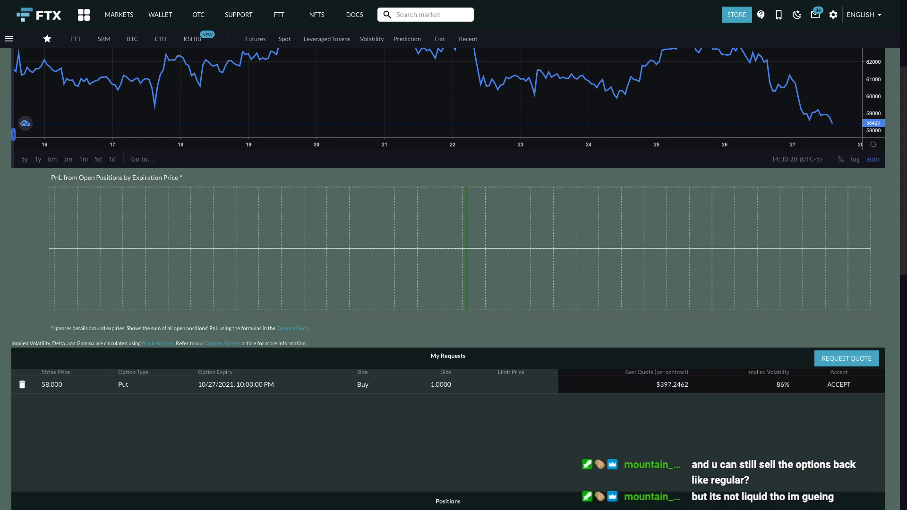
scroll(774, 349, "down", 1)
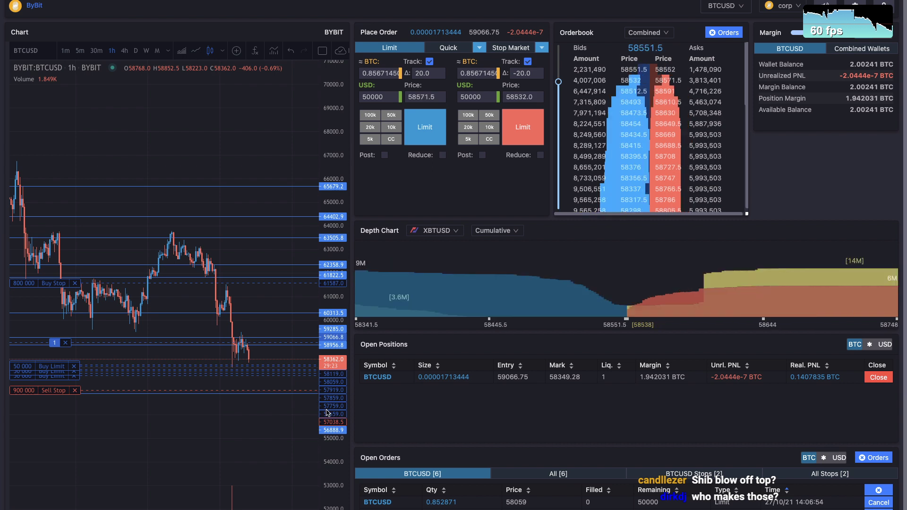
- Stretch the price scale, reload Teal Street, and zoom the depth chart out to 57036–59596
scroll(327, 306, "up", 2)
left_click_drag(327, 307, 330, 315)
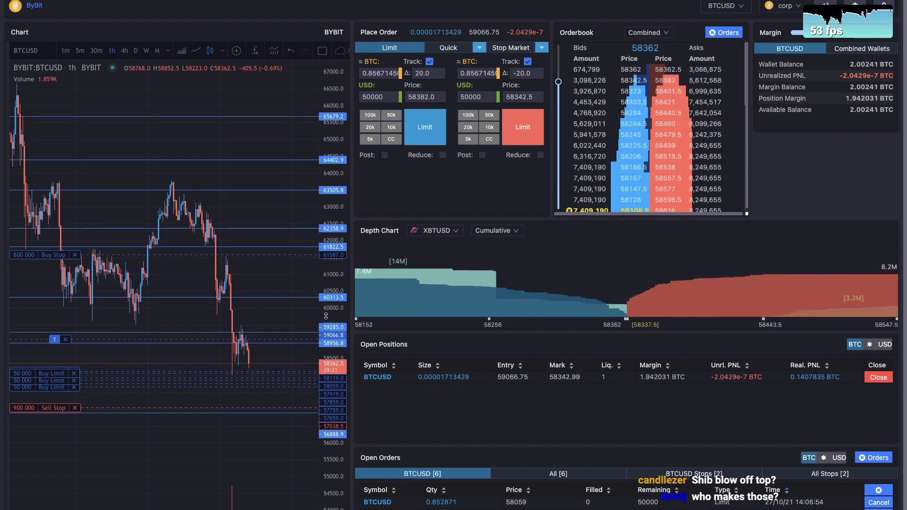
right_click(521, 189)
left_click(535, 213)
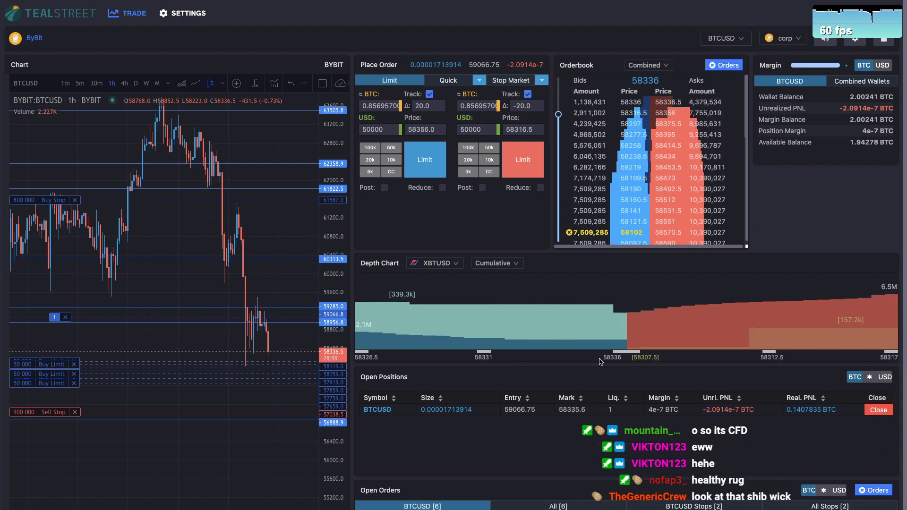
scroll(539, 337, "down", 5)
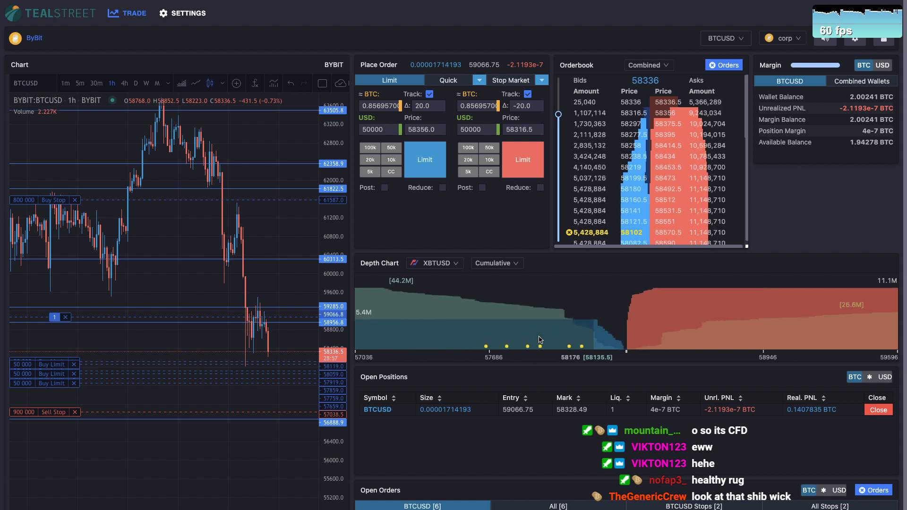
- Load FTX's SHIBUSD 1h chart in TradingView, now priced at 0.00007872
key("ctrl+super+Right")
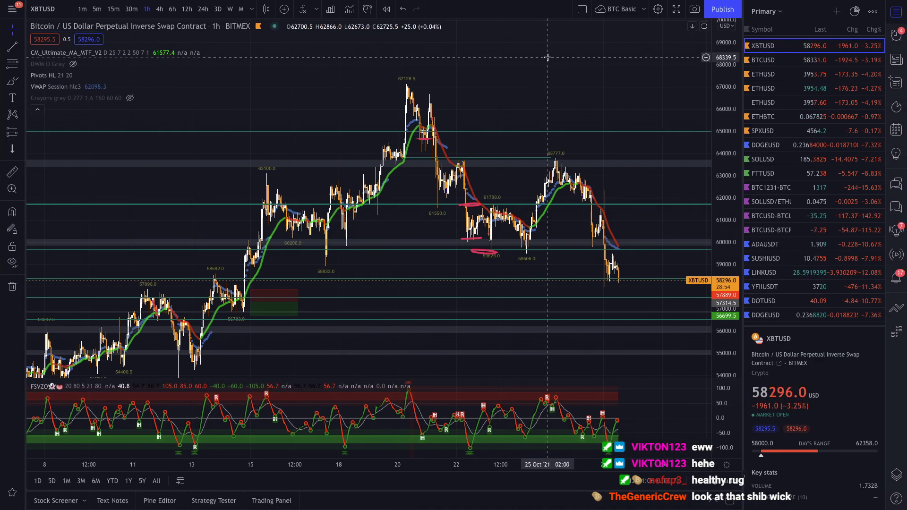
type("SHIB")
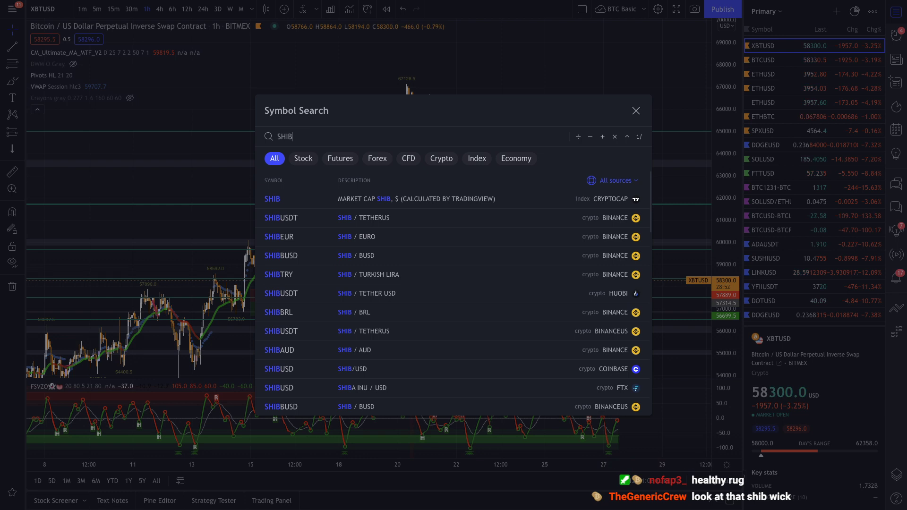
type("USD")
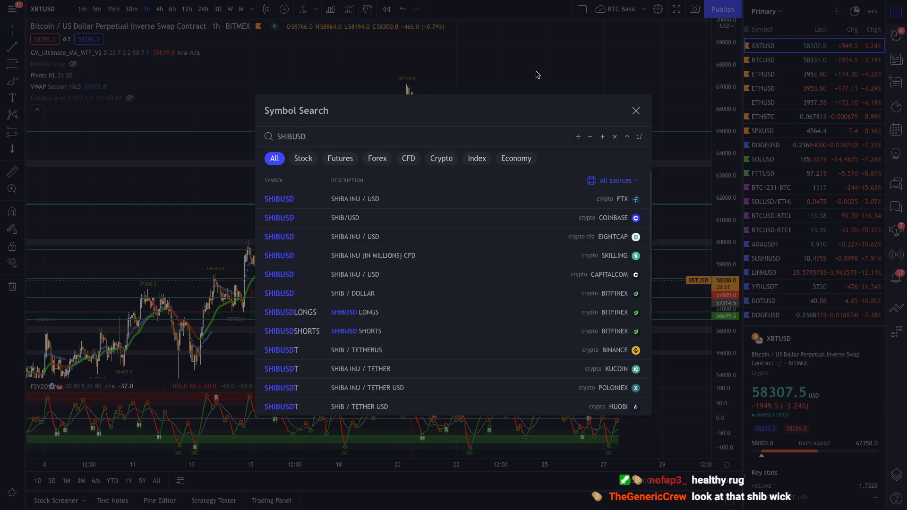
left_click(506, 197)
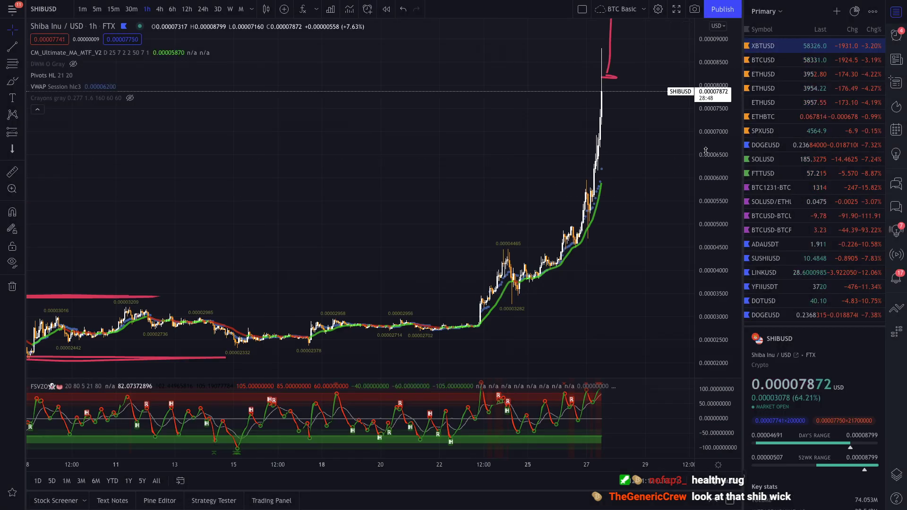
- Open the KSHIB-PERP perpetual futures page from the KSHIB market dropdown
scroll(550, 236, "right", 3)
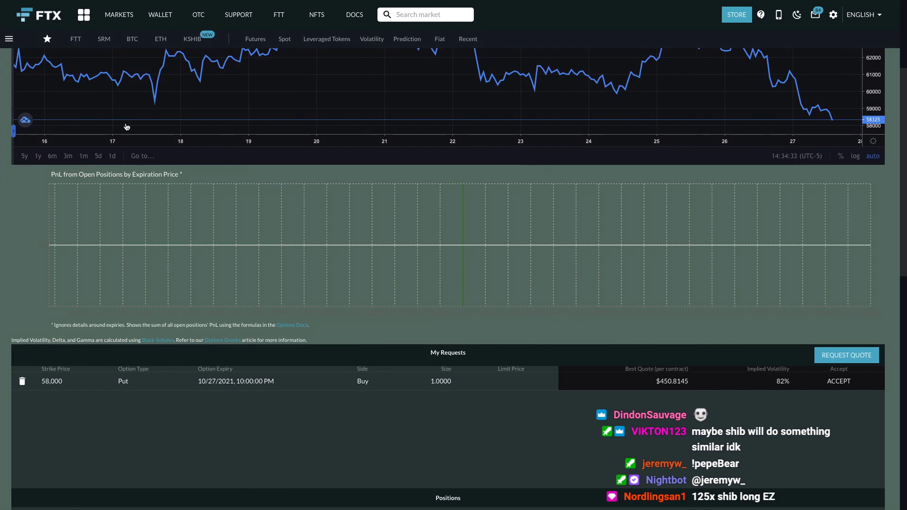
mouse_move(192, 39)
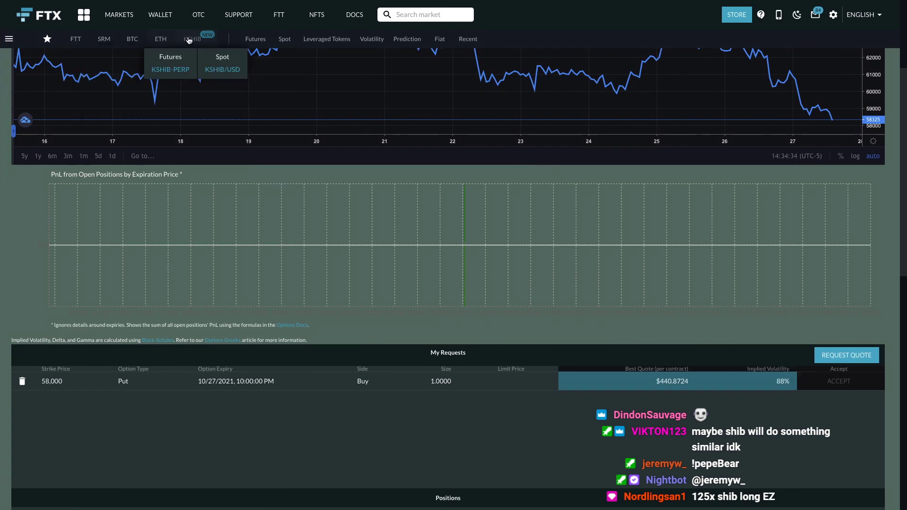
left_click(158, 71)
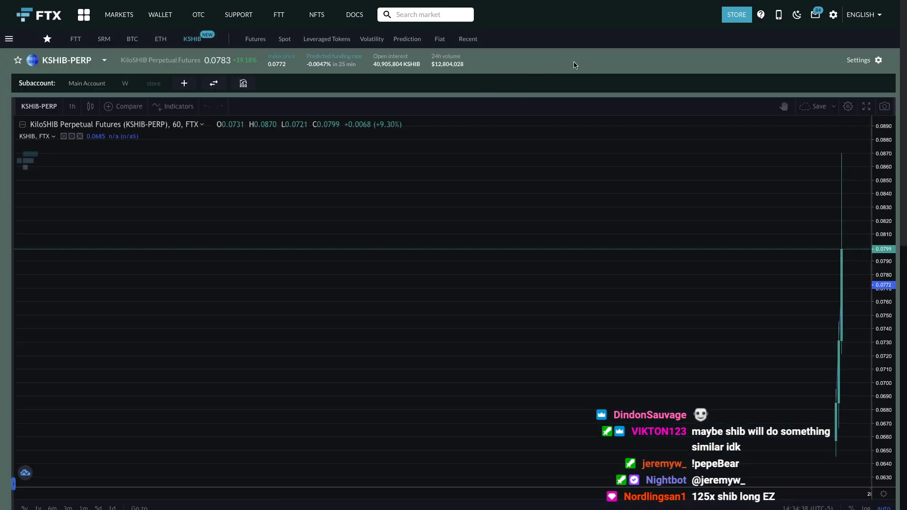
- Enter 5000 USD as the KSHIB-PERP order amount and bring up order options at 0.0717
scroll(574, 65, "down", 1)
scroll(670, 261, "right", 3)
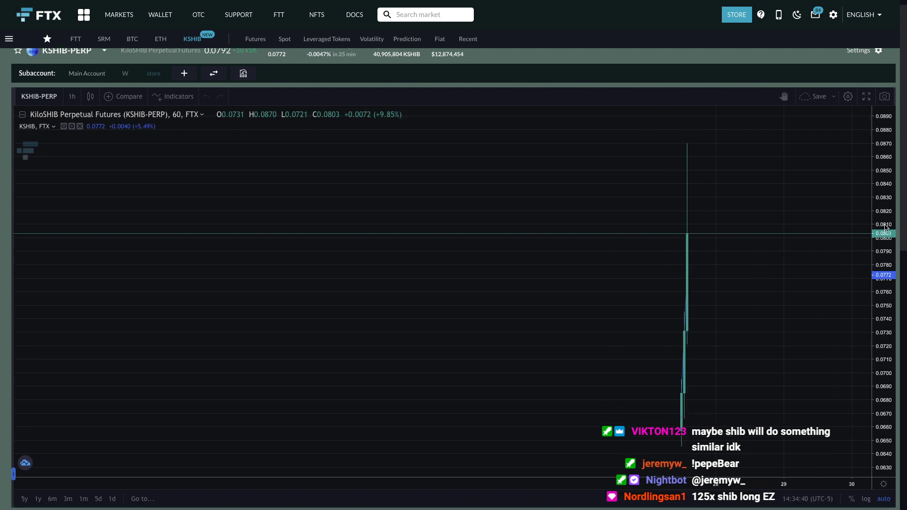
scroll(703, 237, "right", 3)
scroll(546, 228, "down", 4)
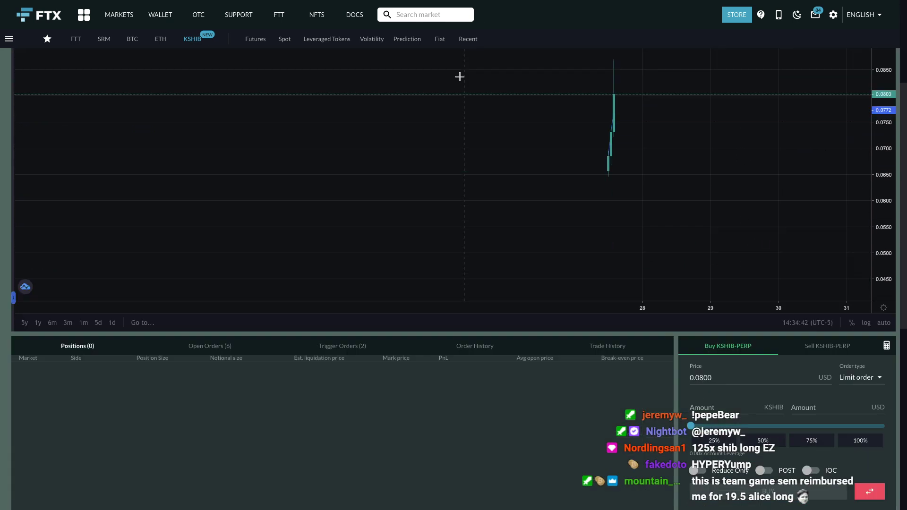
left_click(825, 393)
type("5")
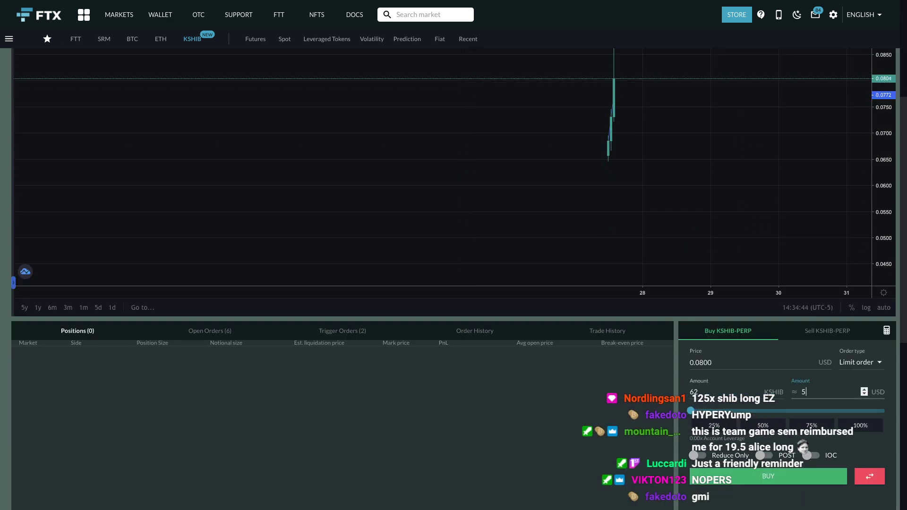
type("000")
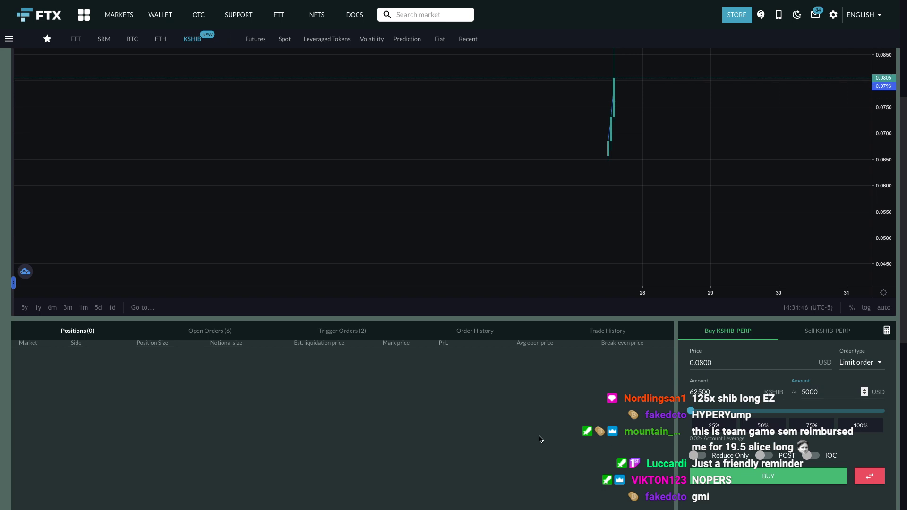
scroll(544, 452, "up", 4)
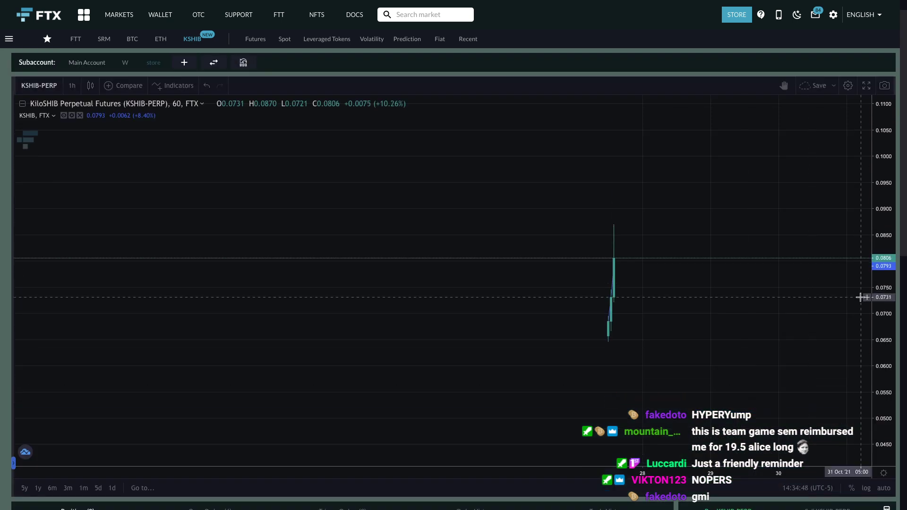
left_click(867, 309)
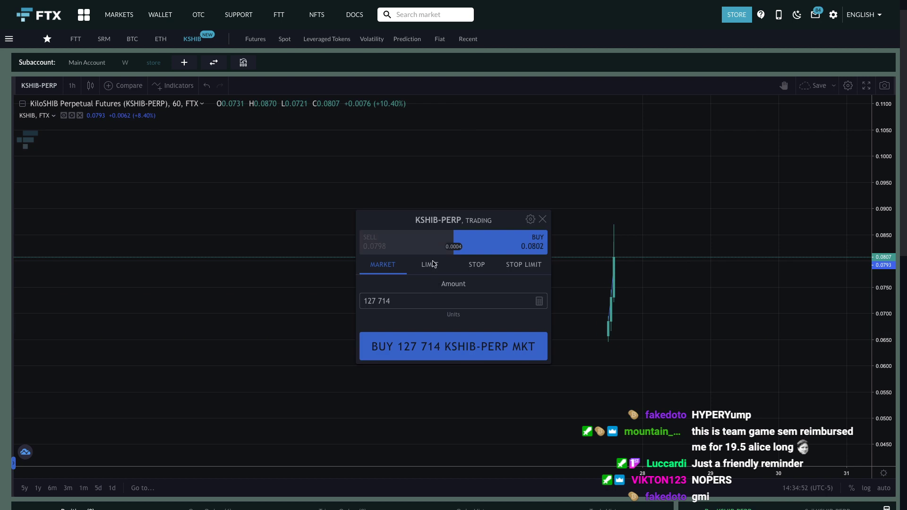
- Submit a KSHIB-PERP limit buy of 62 500 units at 0.0717
left_click(433, 264)
left_click(431, 348)
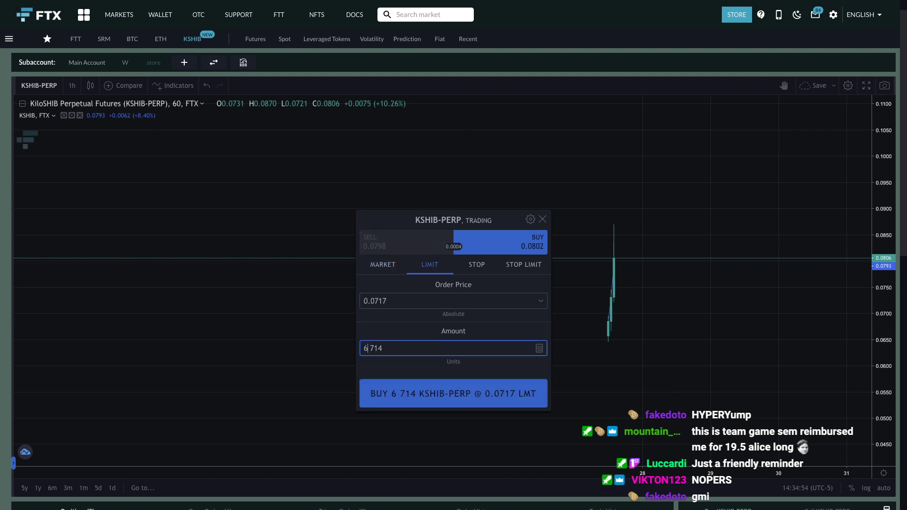
key("Home")
key("Delete")
key("Delete")
key("Delete")
type("6")
key("Home")
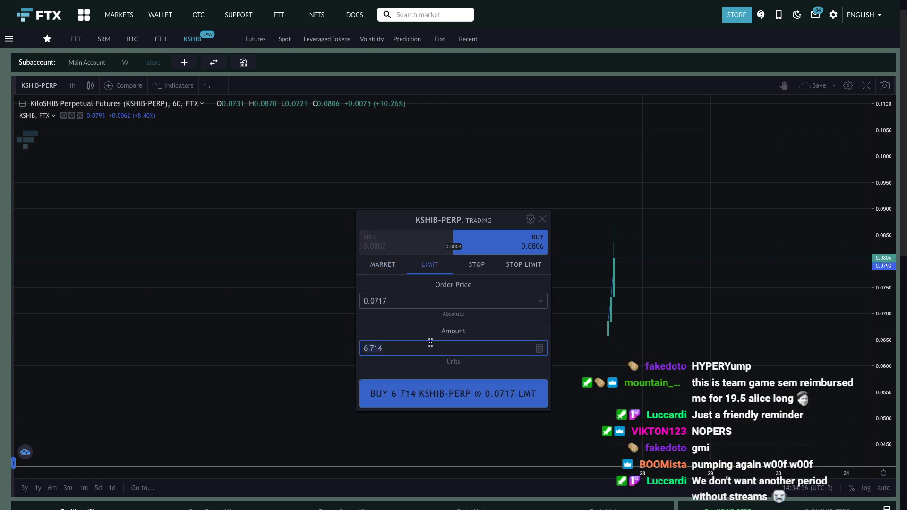
key("Delete")
key("Delete")
key("Delete")
key("Delete")
type("62 5")
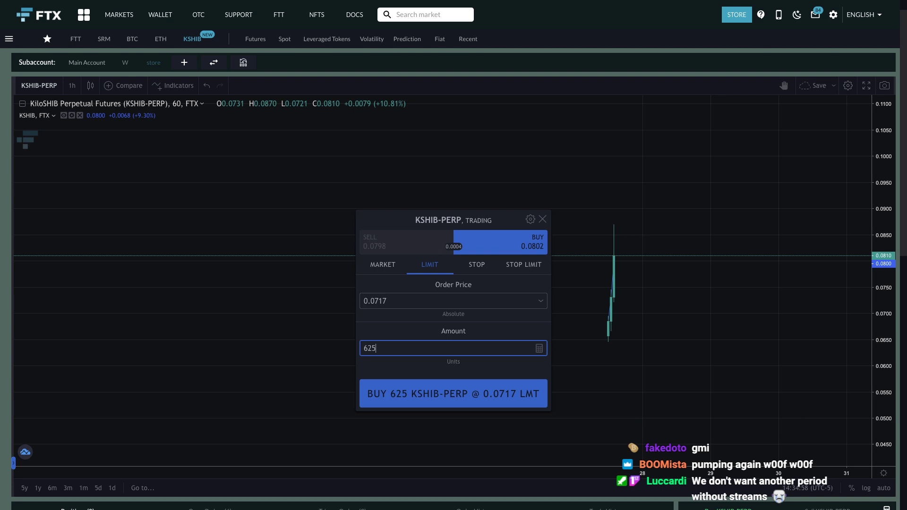
type("00")
left_click(458, 397)
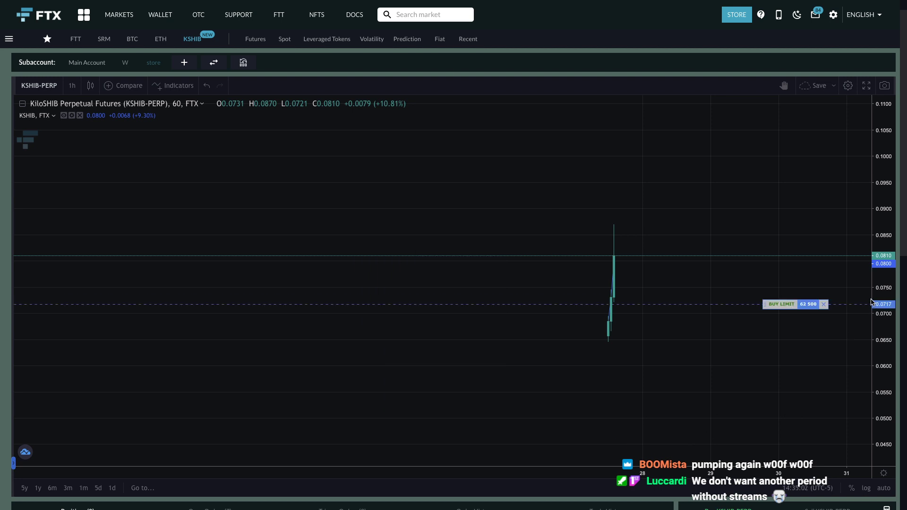
- Add 62 500 buy limit orders at 0.0732, 0.0677 and about 0.0666
left_click(868, 298)
left_click(867, 311)
left_click(867, 325)
left_click(865, 341)
left_click(869, 331)
left_click(861, 345)
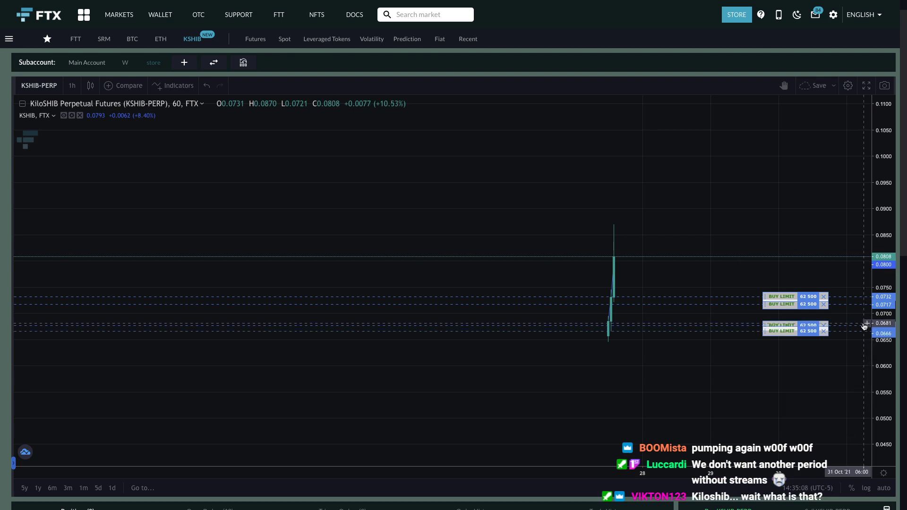
- Add buy limit orders at 0.0617 and 0.0587, then zoom out the chart
left_click(868, 330)
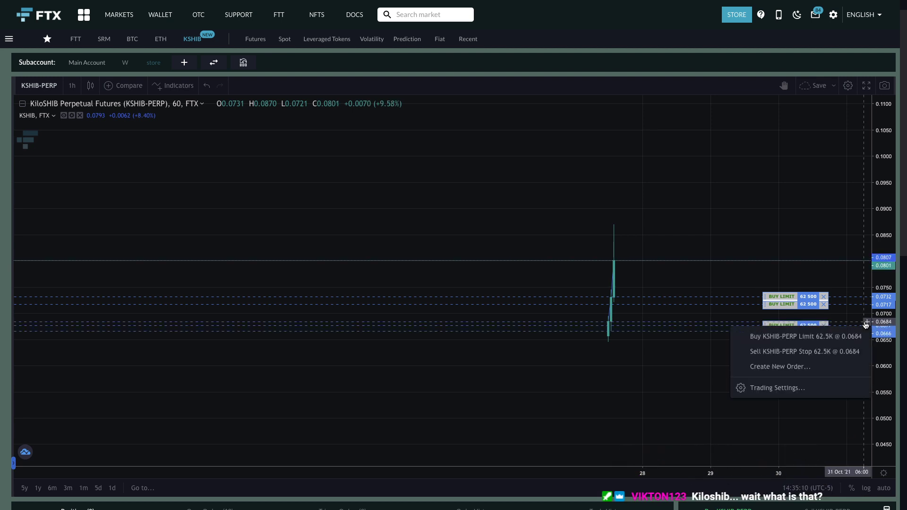
left_click(863, 337)
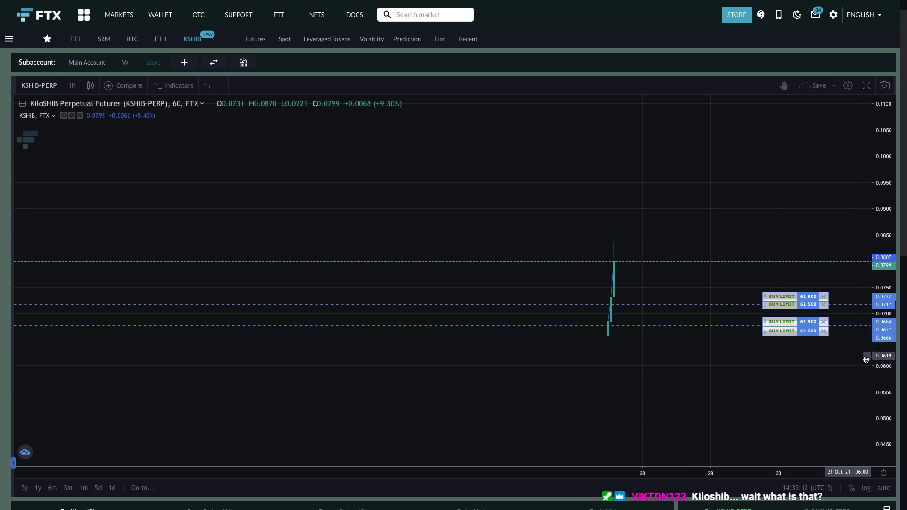
left_click(867, 356)
left_click(806, 359)
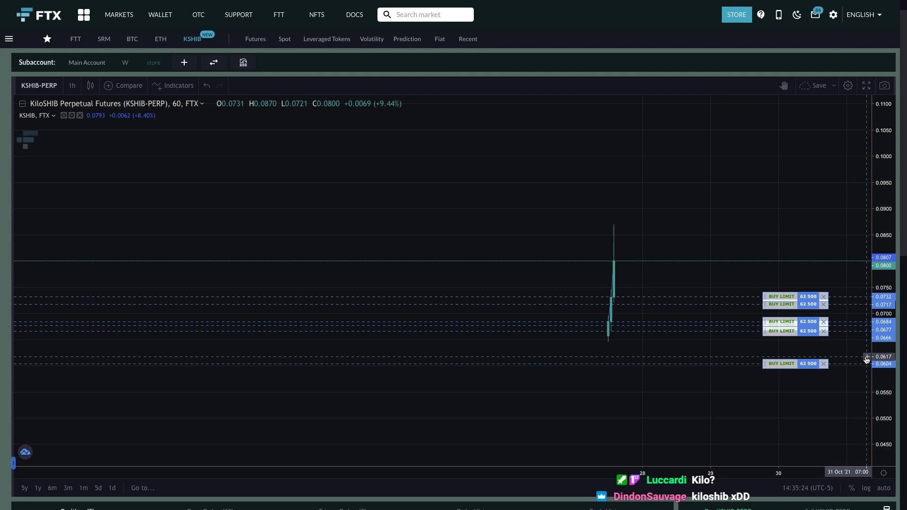
left_click(867, 360)
left_click(864, 369)
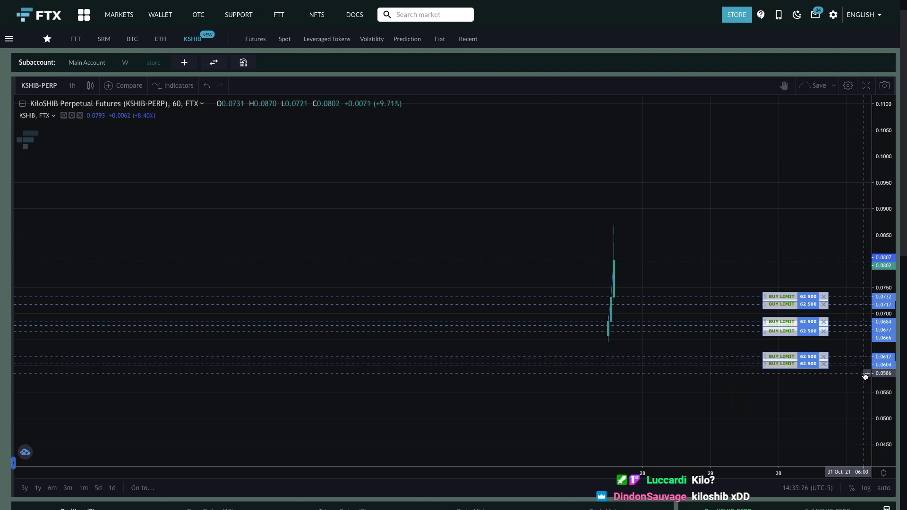
left_click(868, 373)
left_click(860, 382)
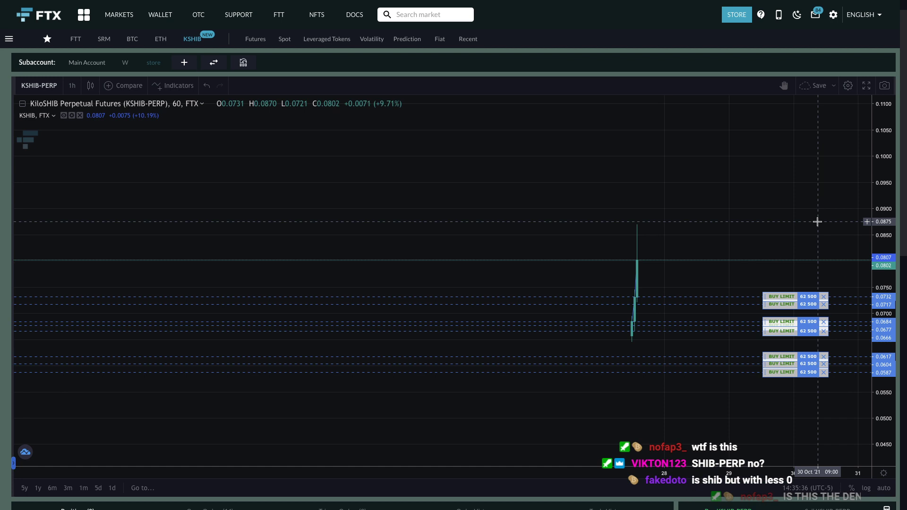
scroll(817, 222, "right", 2)
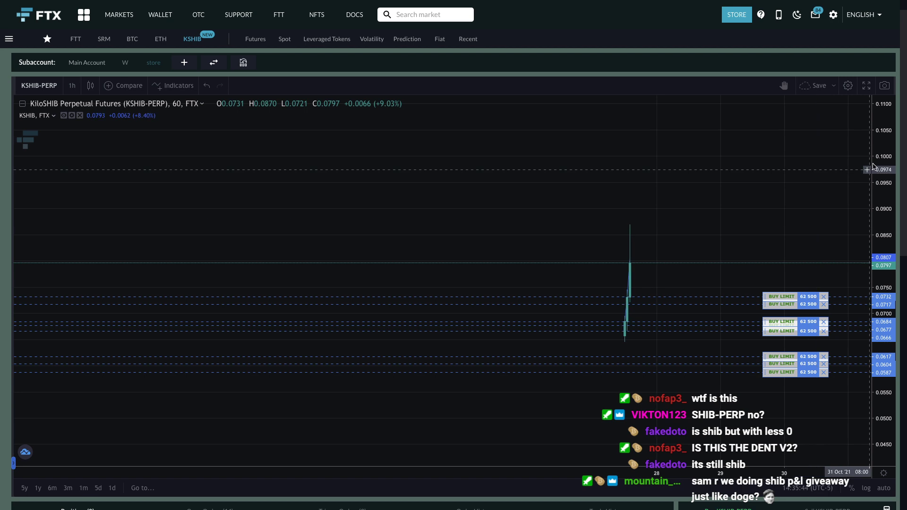
scroll(818, 221, "down", 1)
scroll(870, 256, "right", 1)
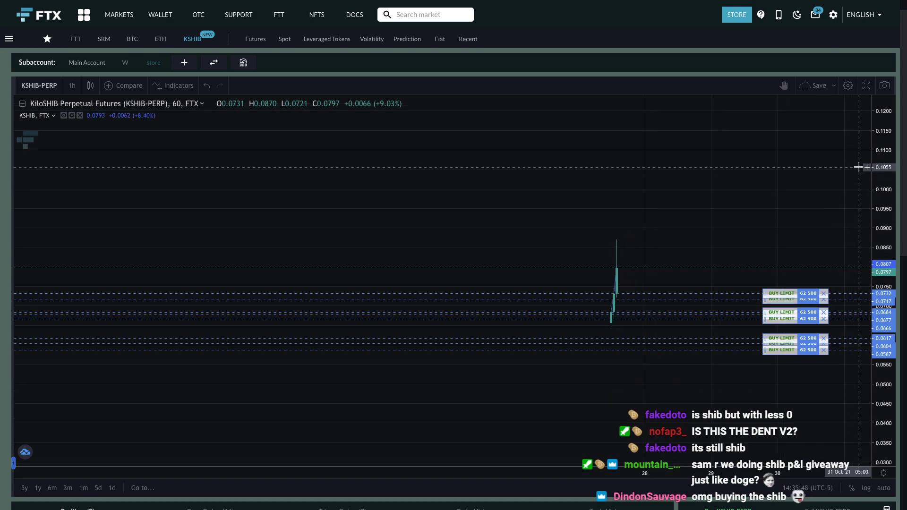
- Place sell limit orders at 0.1014, 0.1001 and 0.0973
right_click(867, 189)
left_click(864, 189)
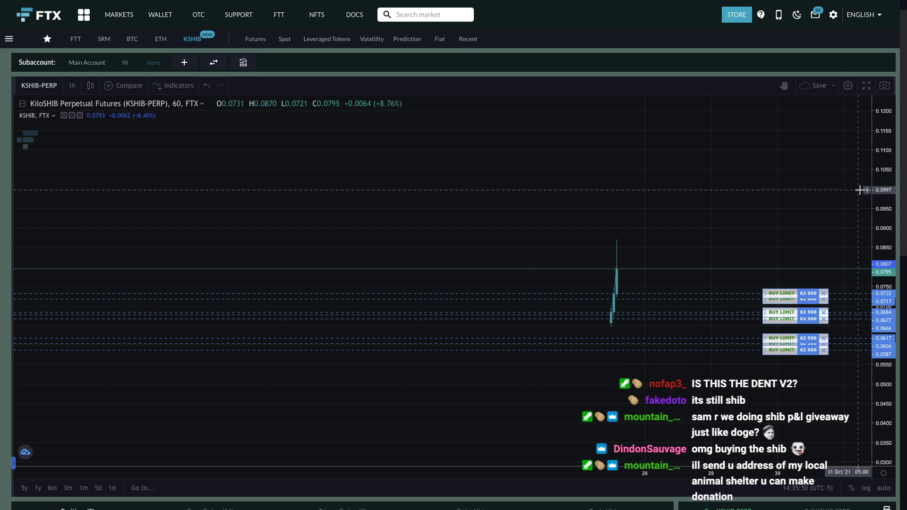
left_click(868, 189)
left_click(858, 202)
left_click(867, 217)
left_click(863, 228)
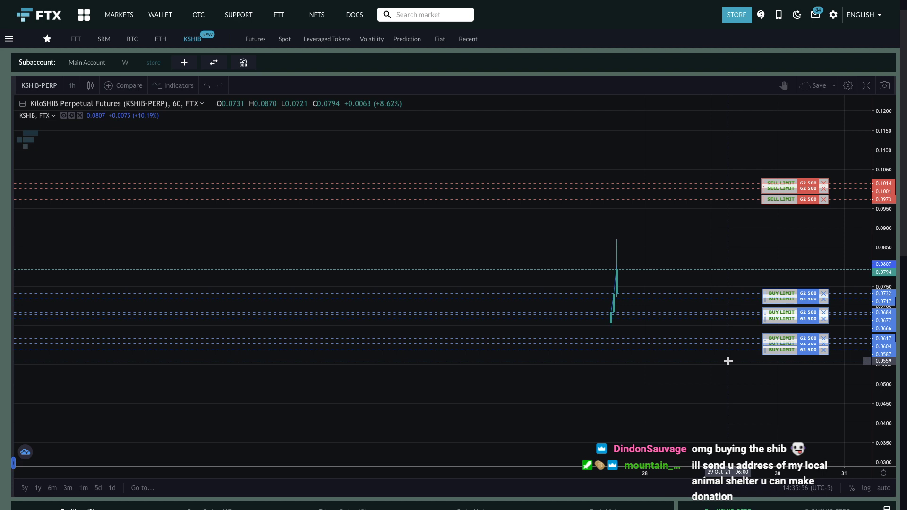
- Raise the second buy limit to 0.0736 and add a buy limit at 0.0698
left_click_drag(787, 299, 787, 293)
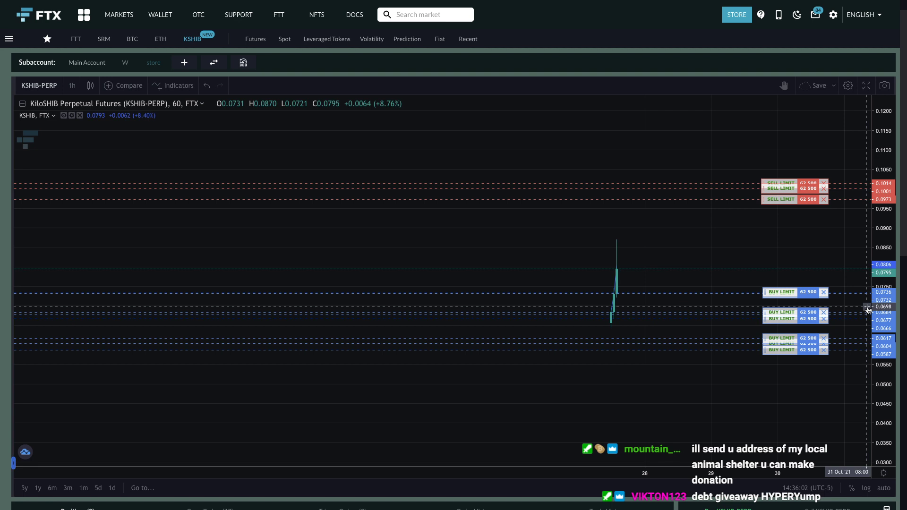
left_click(868, 308)
left_click(853, 322)
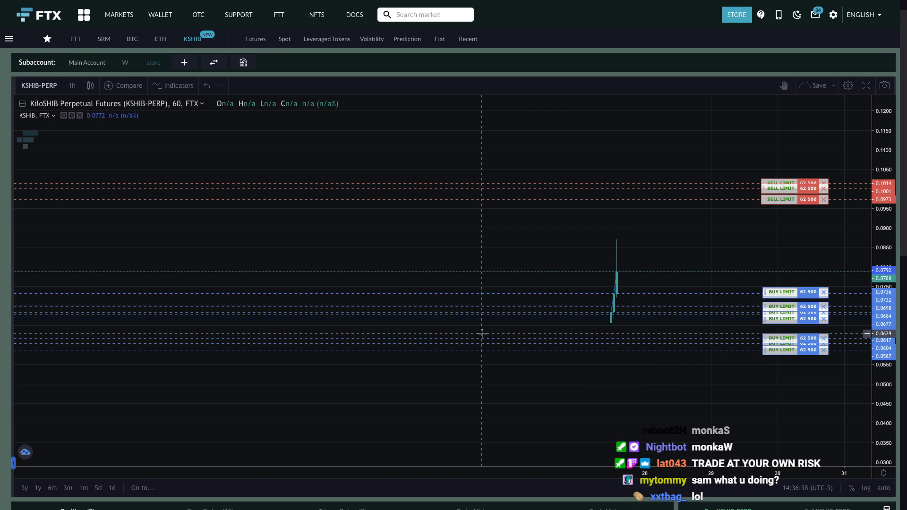
- Switch via the BTC trades scene back to the TradingView Shiba Inu / USD chart
key("alt+Tab")
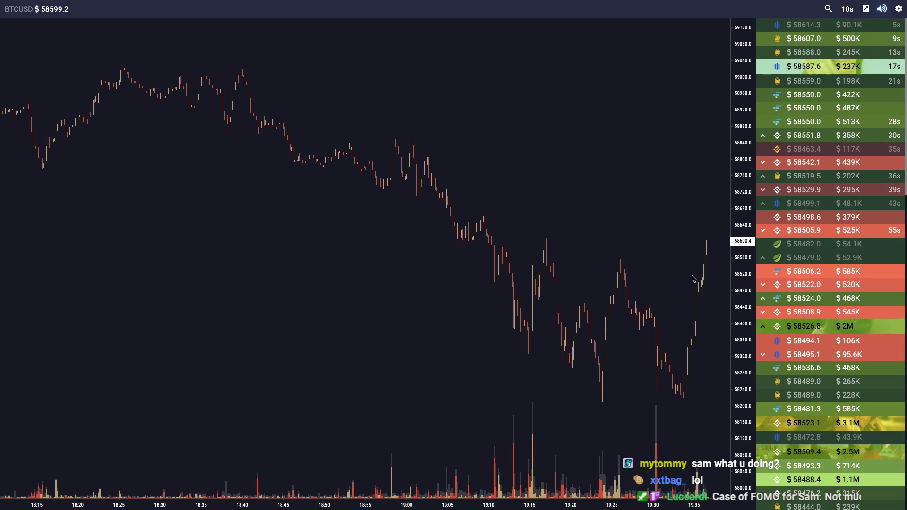
key("alt+Tab")
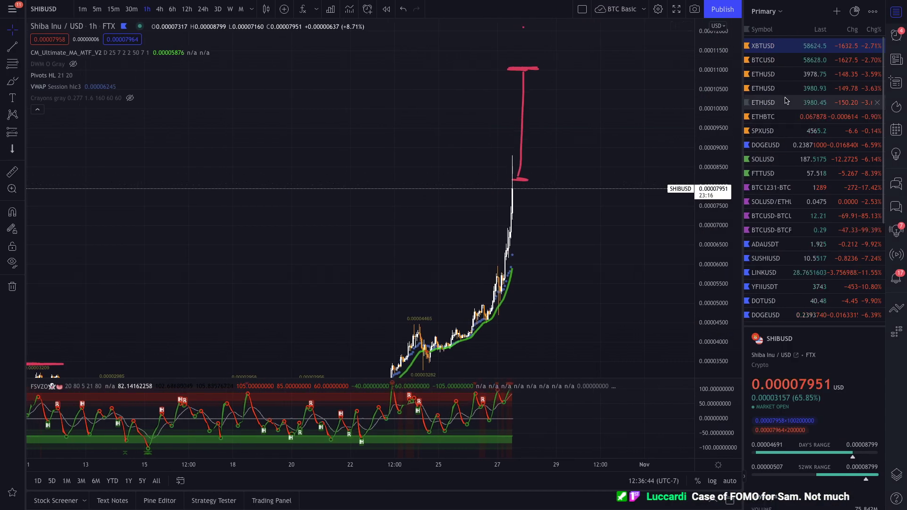
- Load the BitMEX ETHUSD perpetual chart from the watchlist and zoom in
left_click(794, 75)
scroll(674, 274, "up", 3)
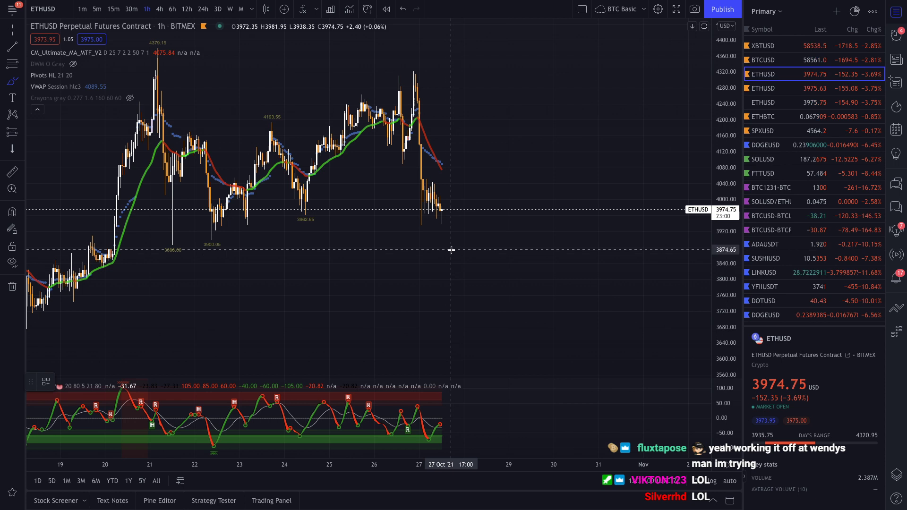
- Brush a pink dip and a support line near 3820, then choose the Long Position tool
mouse_move(453, 253)
left_mouse_down()
mouse_move(415, 242)
mouse_move(444, 235)
left_mouse_up()
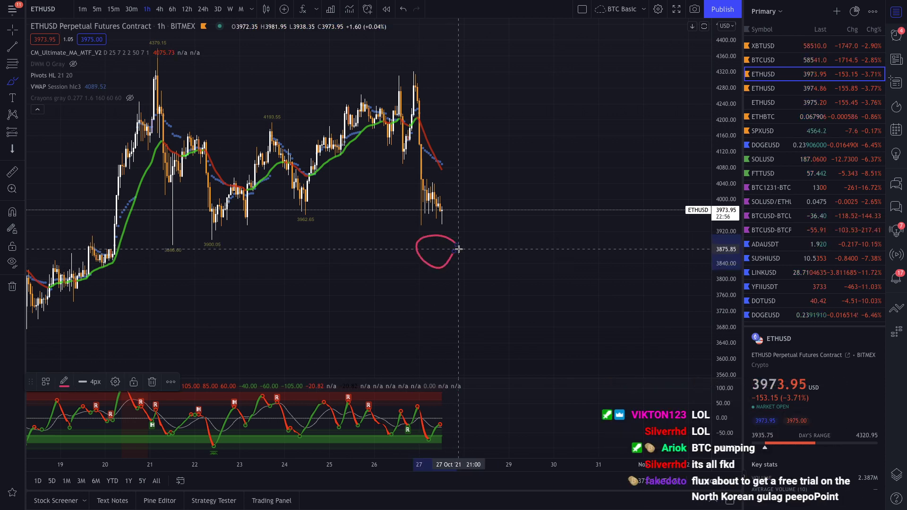
key("ctrl+z")
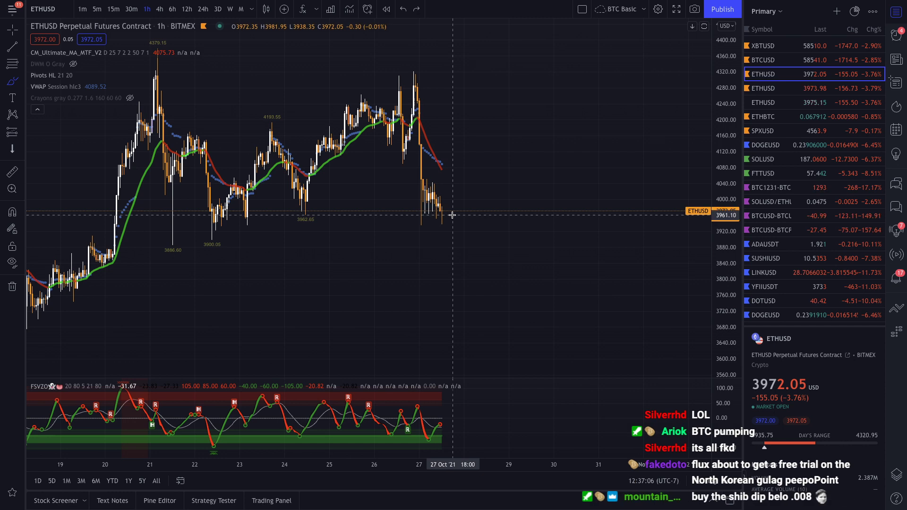
mouse_move(416, 227)
left_mouse_down()
mouse_move(453, 228)
mouse_move(426, 249)
mouse_move(414, 223)
left_mouse_up()
mouse_move(430, 273)
left_mouse_down()
mouse_move(471, 273)
mouse_move(416, 272)
mouse_move(474, 272)
left_mouse_up()
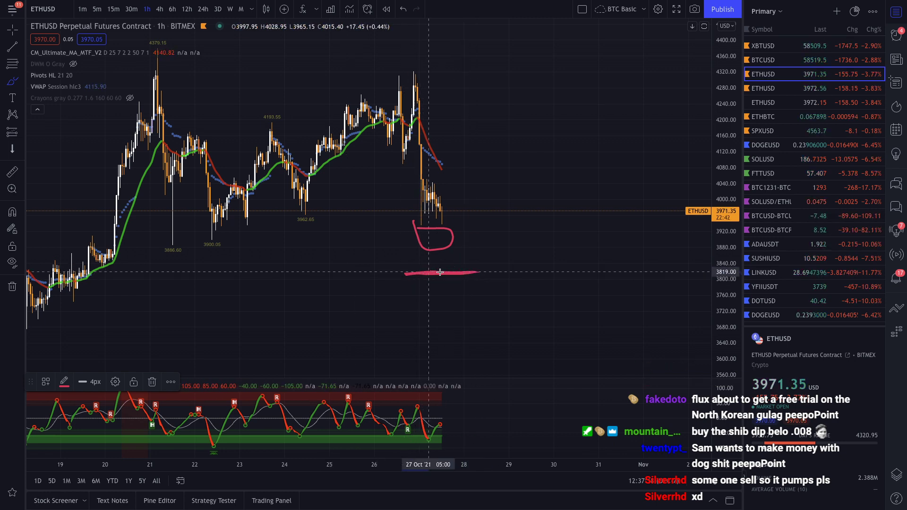
left_click(25, 133)
left_click(52, 130)
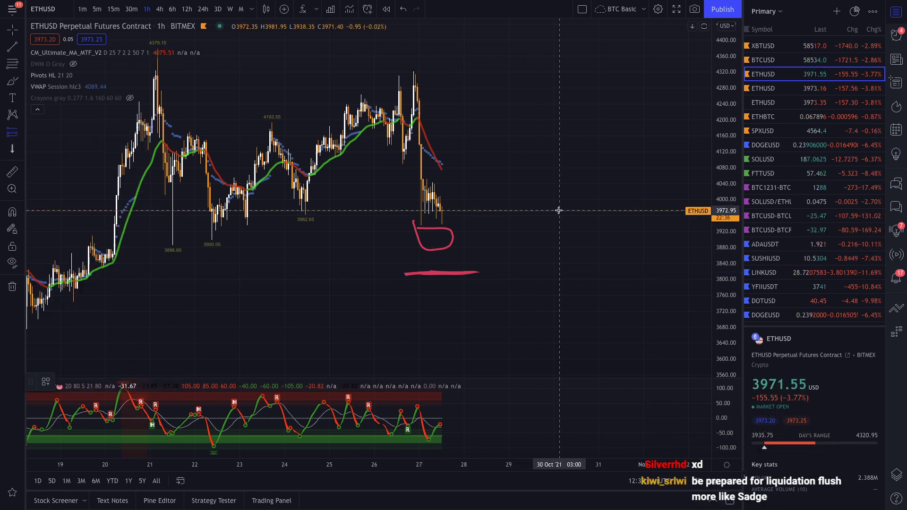
- Place a long position with its stop at 3817.80 and target near 4465
left_click(531, 212)
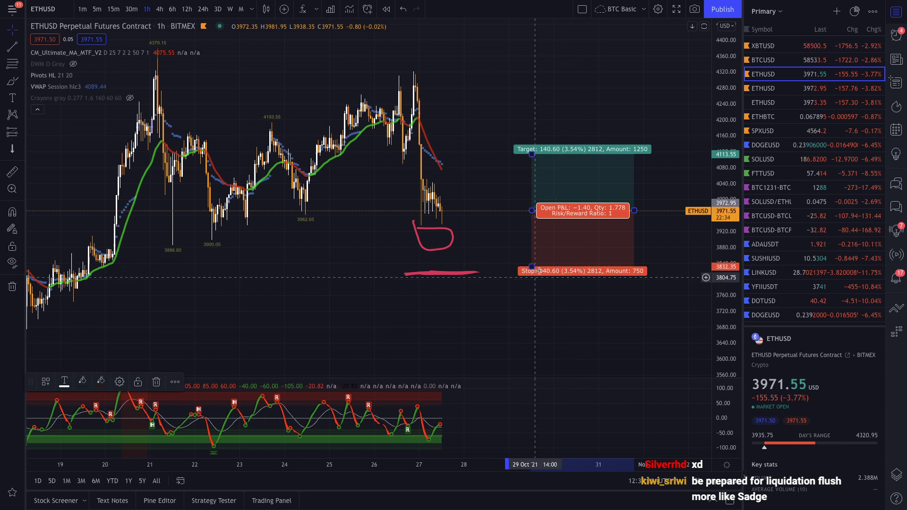
left_click_drag(530, 268, 530, 272)
scroll(662, 114, "down", 3)
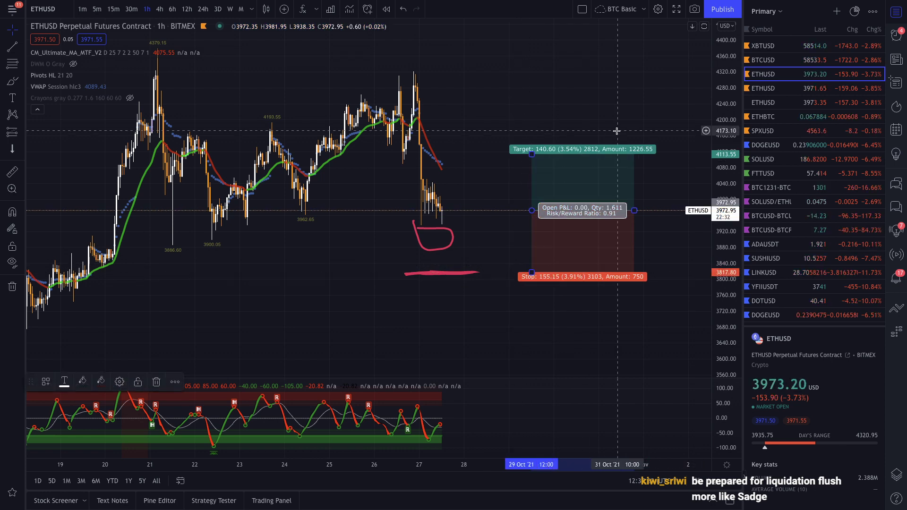
left_click_drag(725, 119, 725, 189)
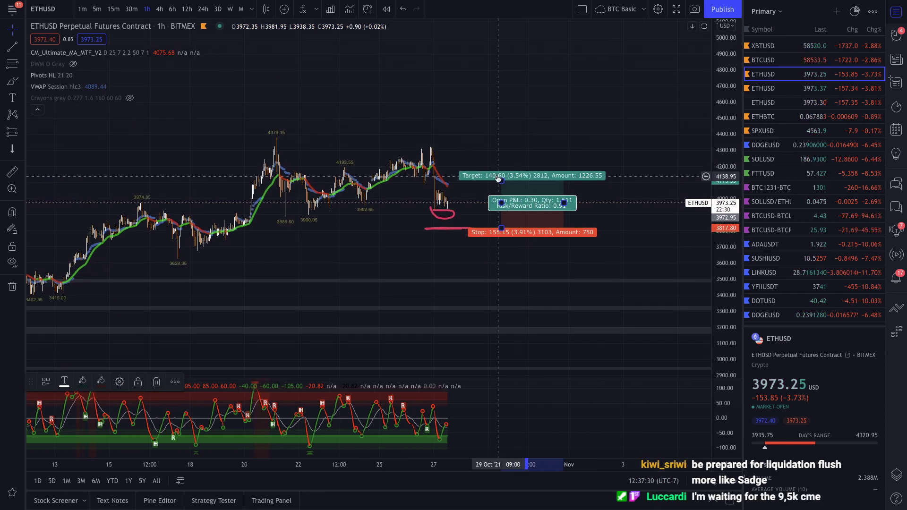
left_click_drag(501, 178, 501, 124)
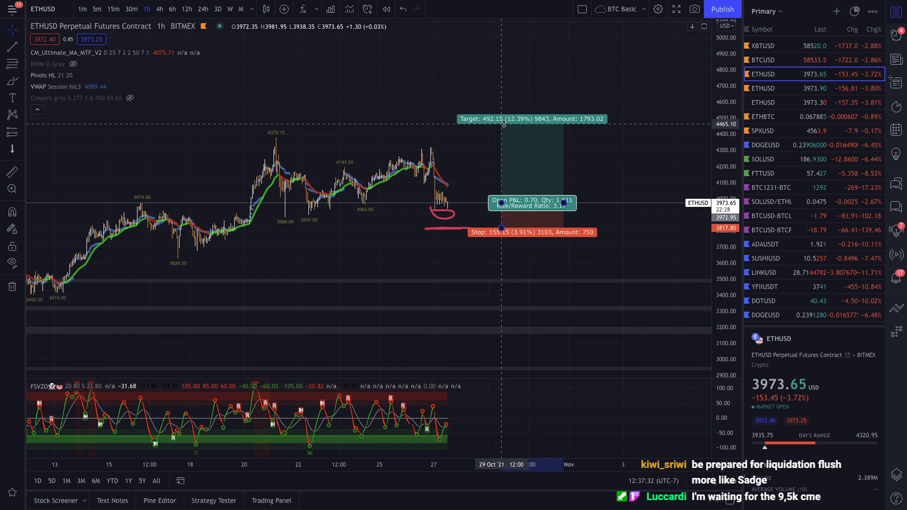
left_click(627, 271)
- Lower the long position's entry to about 3890, rescaling the price axis
left_click(575, 217)
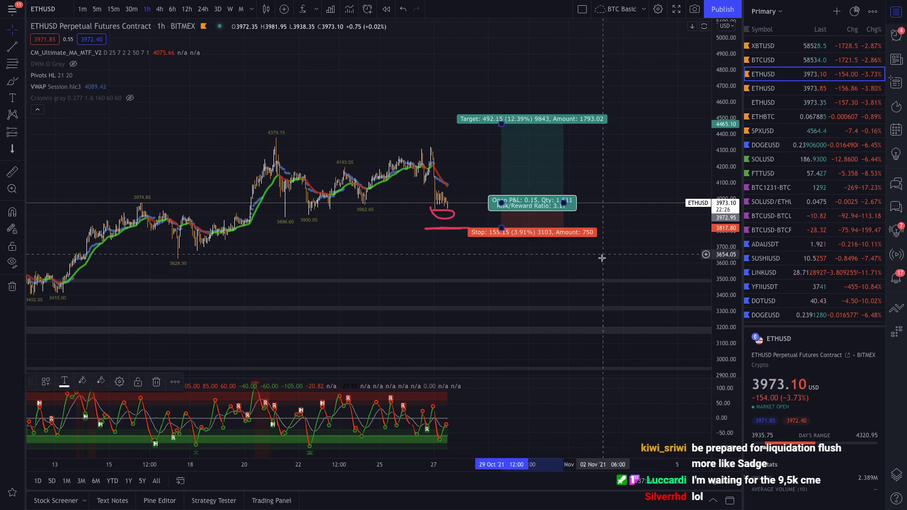
scroll(573, 257, "up", 2)
left_click_drag(673, 314, 679, 117)
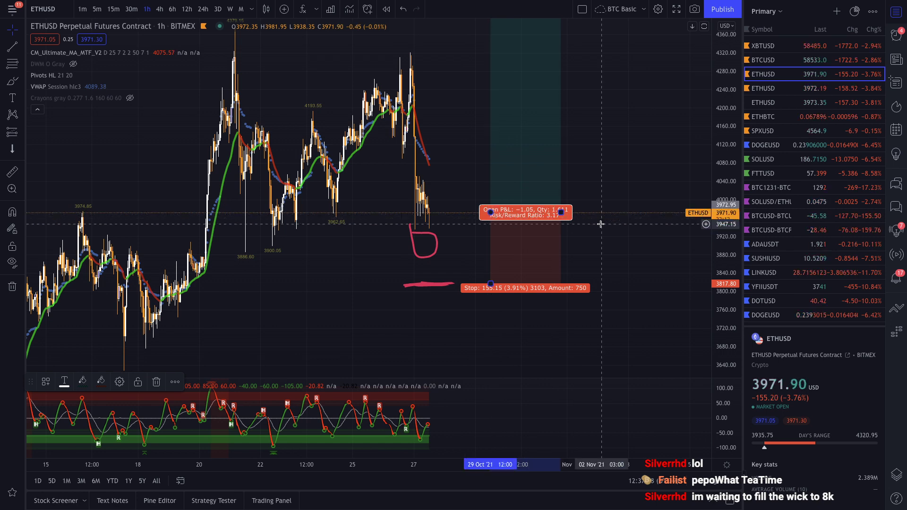
left_click_drag(561, 212, 559, 213)
left_click_drag(490, 215, 488, 237)
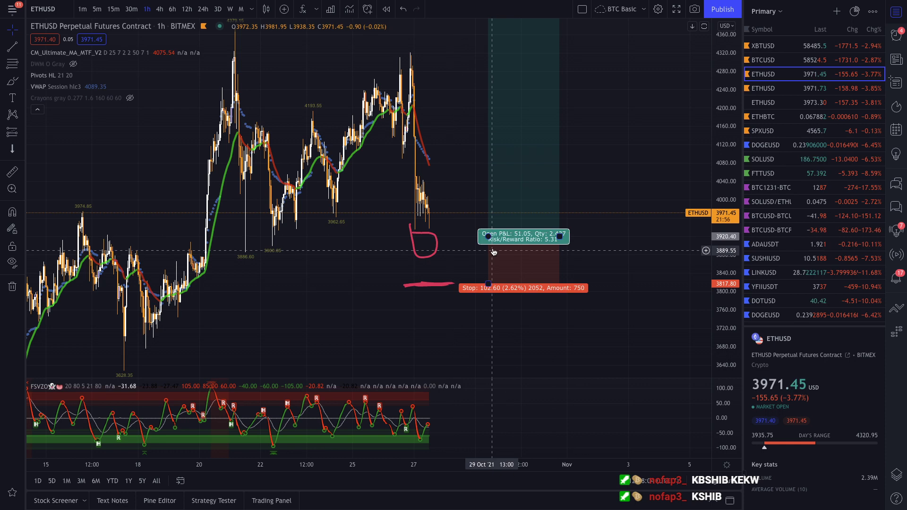
left_click_drag(489, 237, 488, 250)
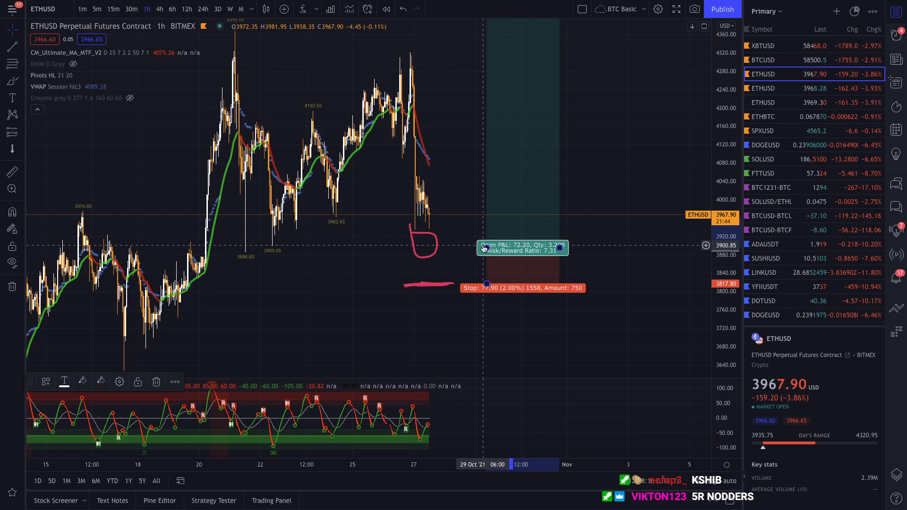
mouse_move(487, 247)
left_mouse_down()
mouse_move(490, 213)
mouse_move(490, 252)
left_mouse_up()
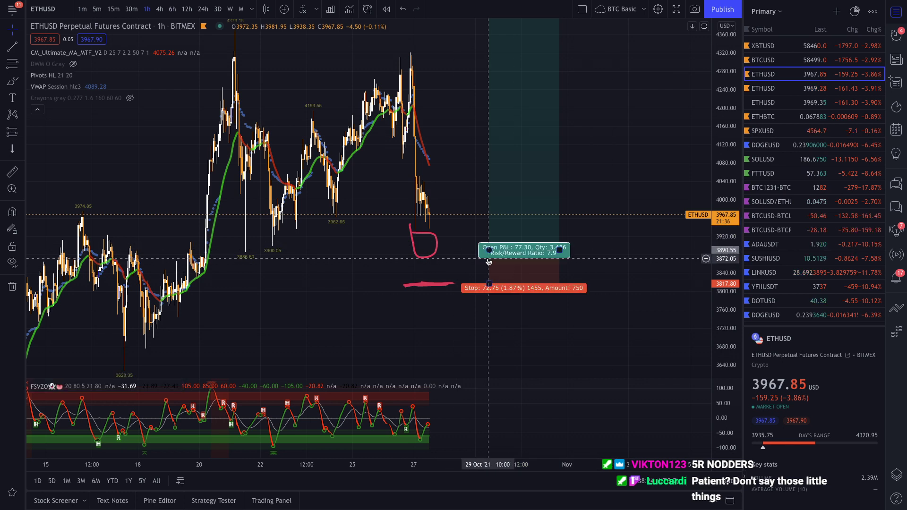
- Delete the pink D-shaped sketch and draw a horizontal trend line at about 3912
left_click(422, 260)
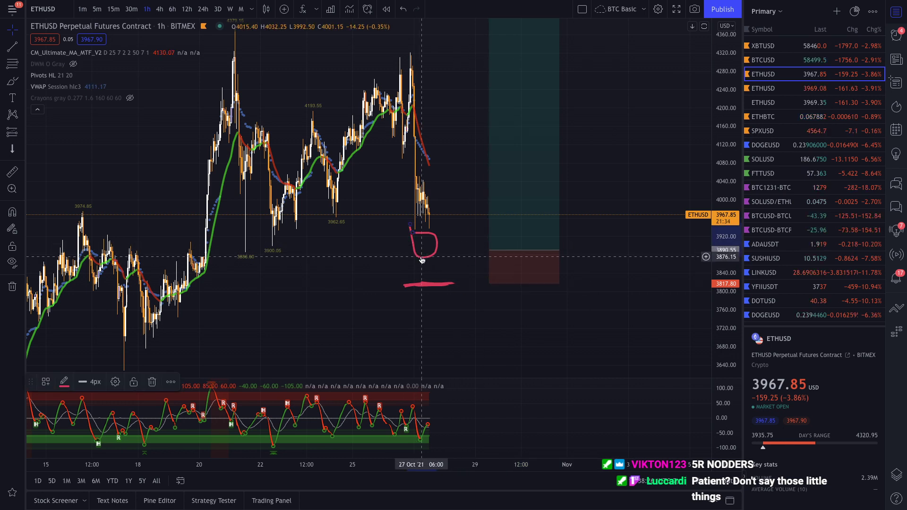
key("Delete")
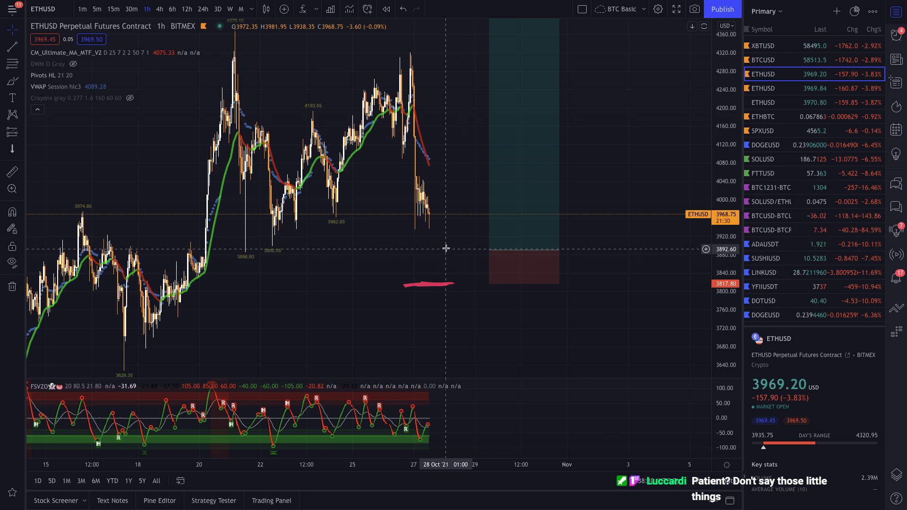
left_click(12, 45)
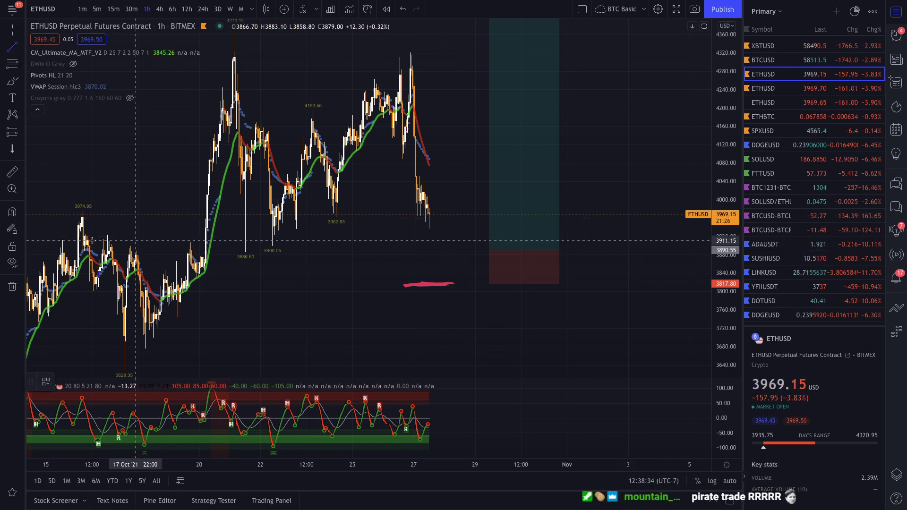
left_click(64, 240)
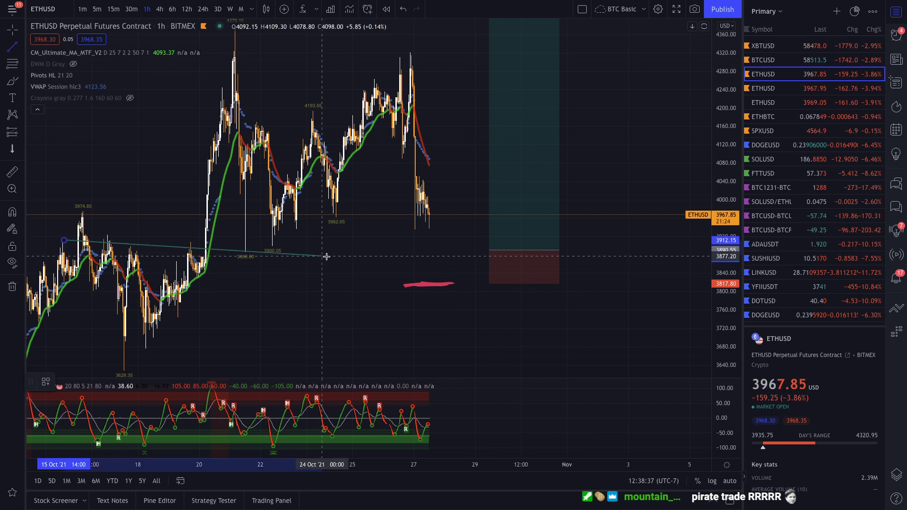
left_click(684, 242)
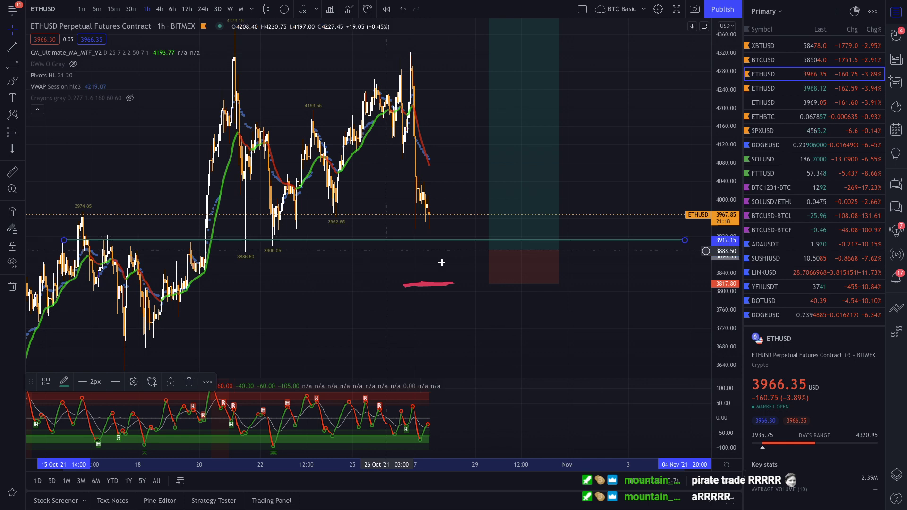
- Raise the long position's entry onto the line, near 3907
left_click_drag(490, 250, 487, 241)
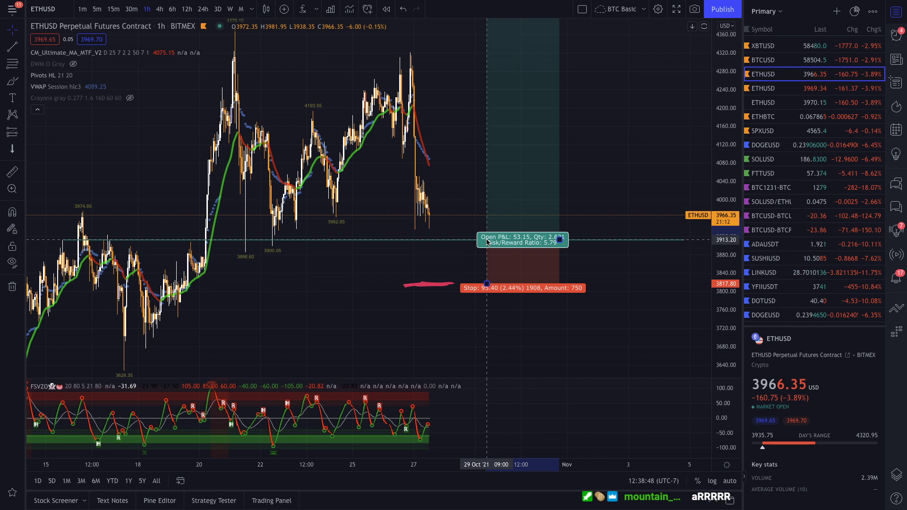
left_click(487, 241)
mouse_move(487, 240)
left_mouse_down()
mouse_move(487, 216)
mouse_move(484, 244)
left_mouse_up()
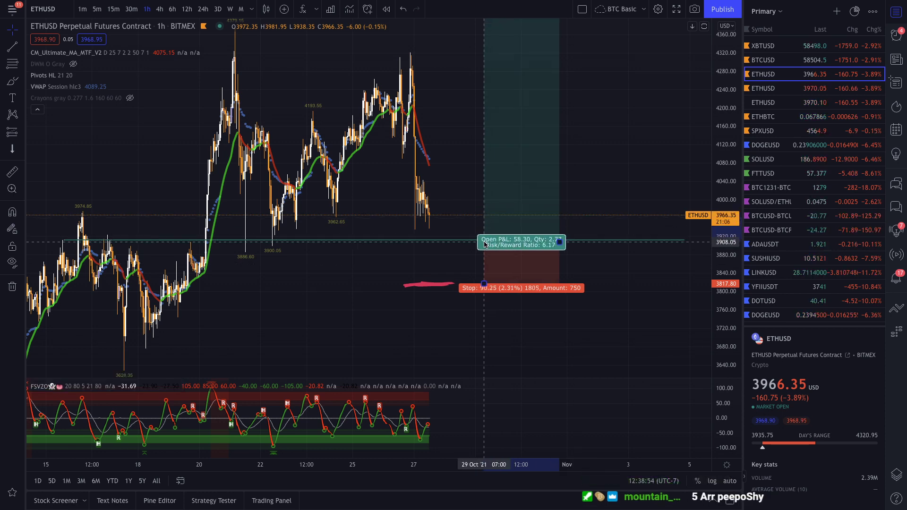
mouse_move(484, 241)
left_mouse_down()
mouse_move(485, 214)
mouse_move(481, 247)
left_mouse_up()
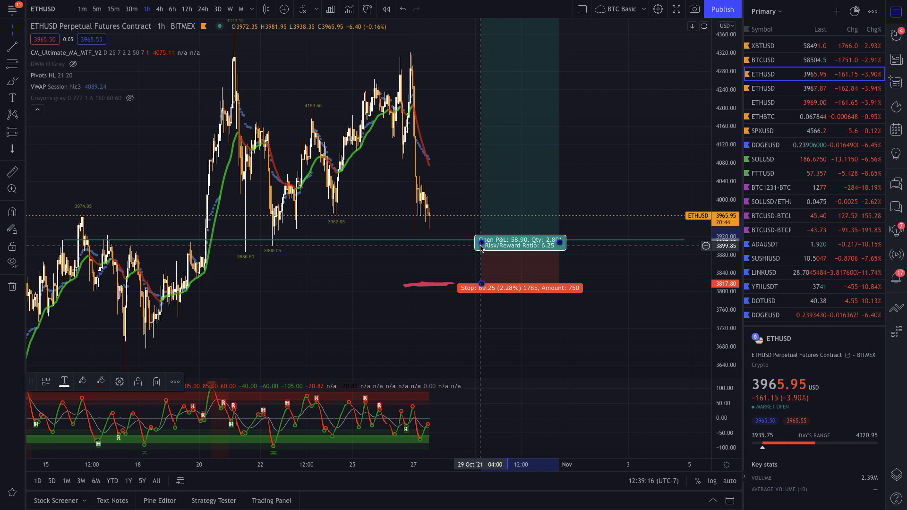
- Show XBTUSD on the 1h chart, compressing the price scale and zooming onto the drop to 58500
left_click(758, 49)
scroll(658, 148, "down", 3)
left_click_drag(726, 107, 726, 137)
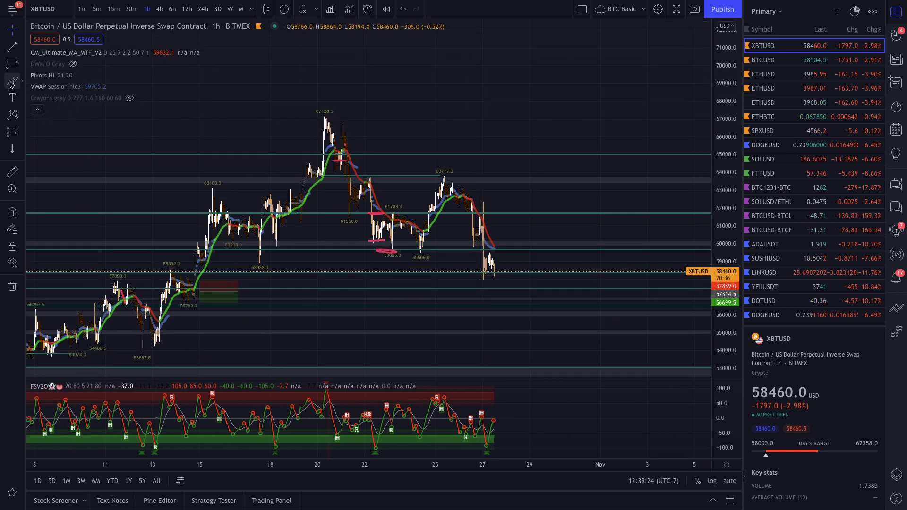
scroll(541, 348, "up", 3)
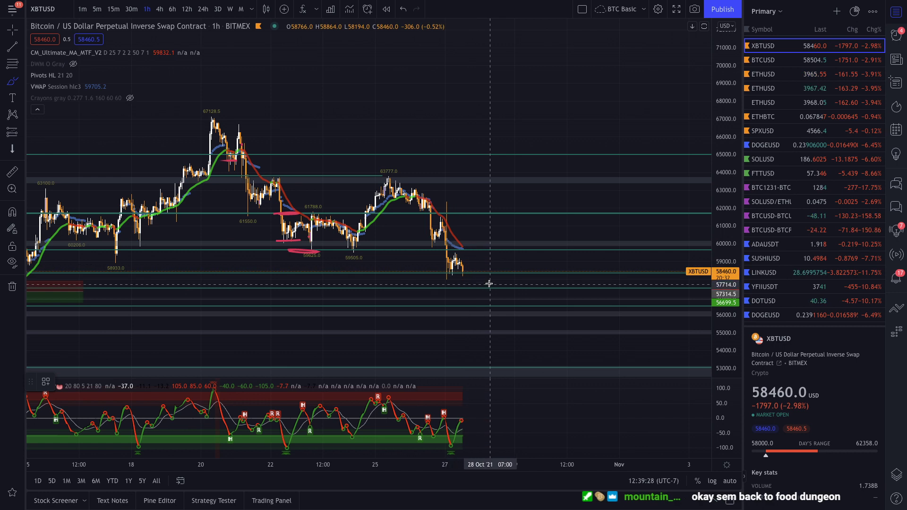
scroll(495, 288, "down", 5)
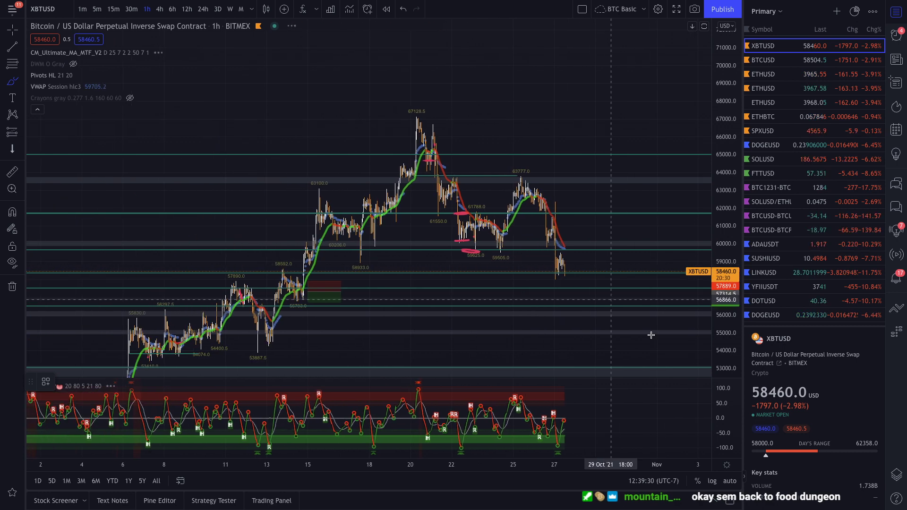
scroll(524, 354, "up", 4)
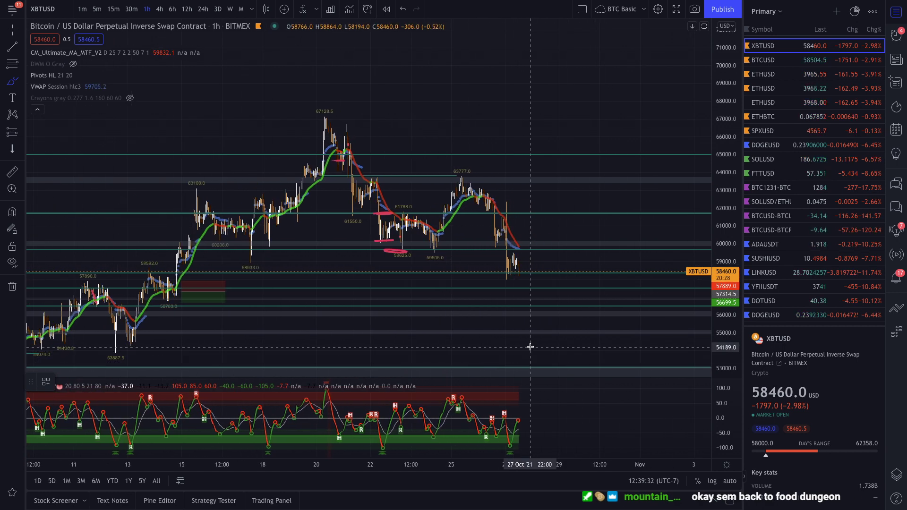
scroll(539, 321, "up", 1)
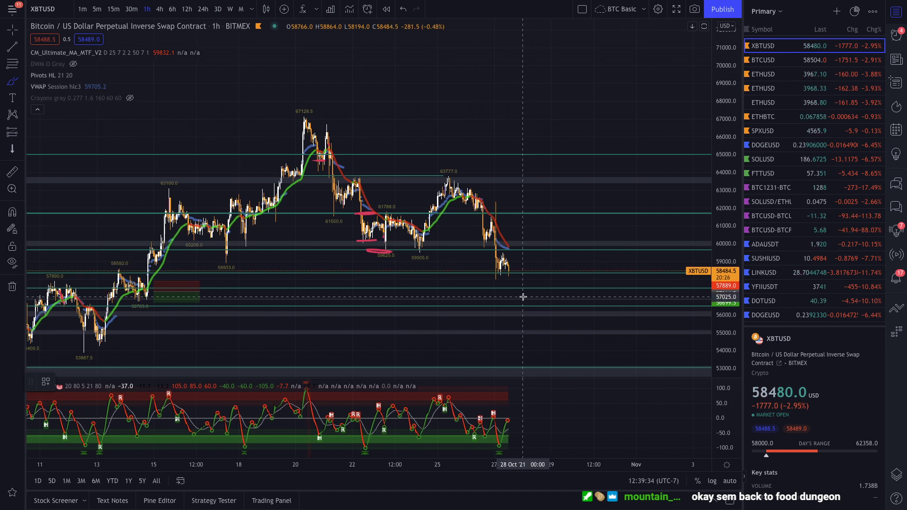
scroll(553, 320, "up", 2)
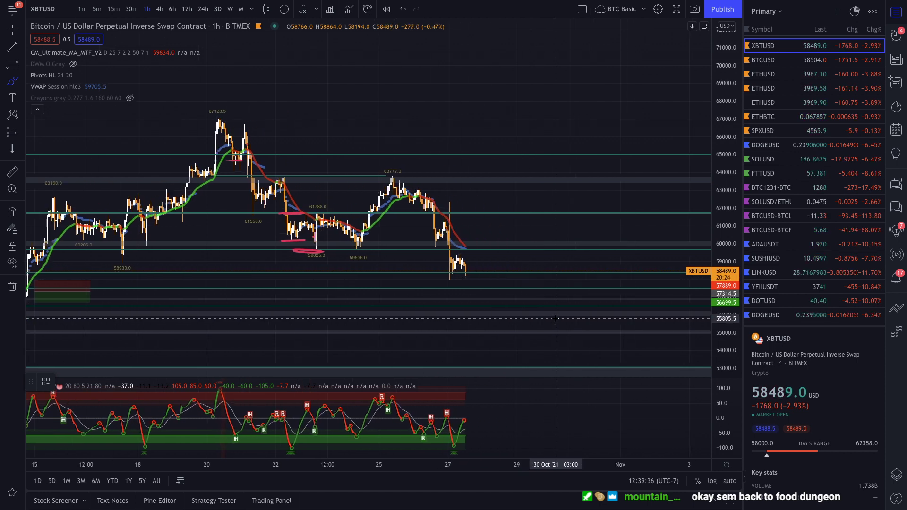
scroll(723, 258, "up", 3)
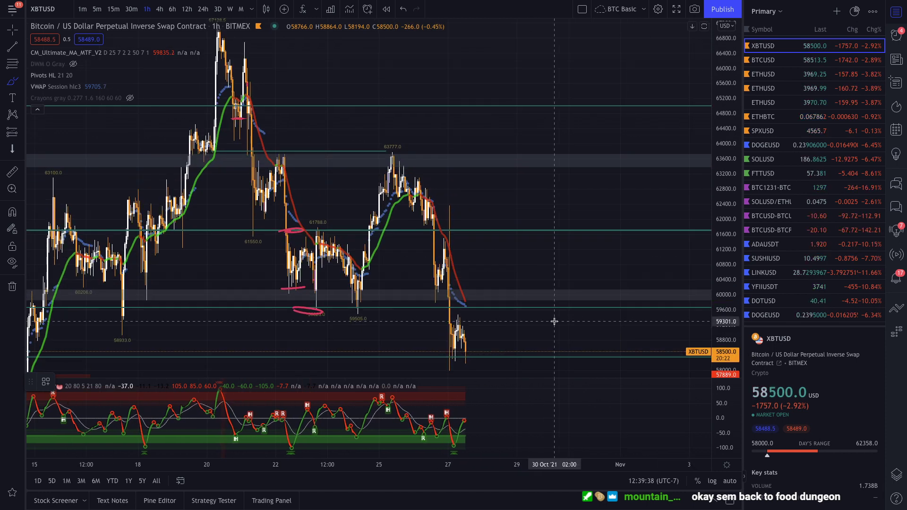
- Switch to the plain Cross cursor and brush a red stroke under the recent XBTUSD lows
left_click(19, 34)
left_click(50, 30)
left_click_drag(547, 92, 536, 35)
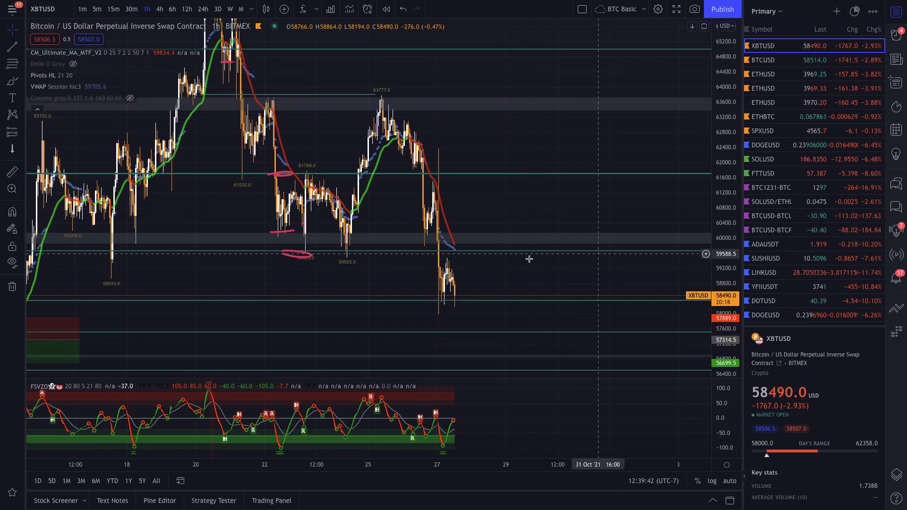
mouse_move(55, 81)
left_click(12, 80)
left_click_drag(418, 314, 494, 312)
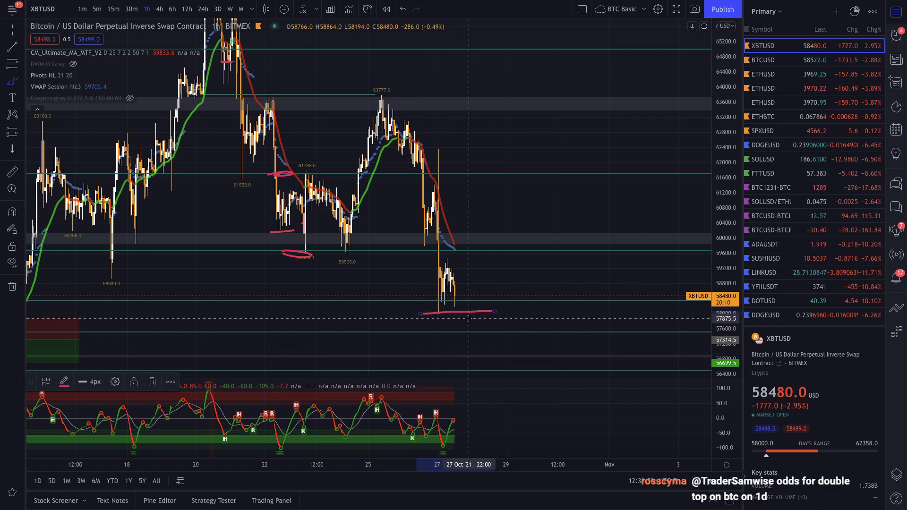
scroll(468, 318, "down", 3)
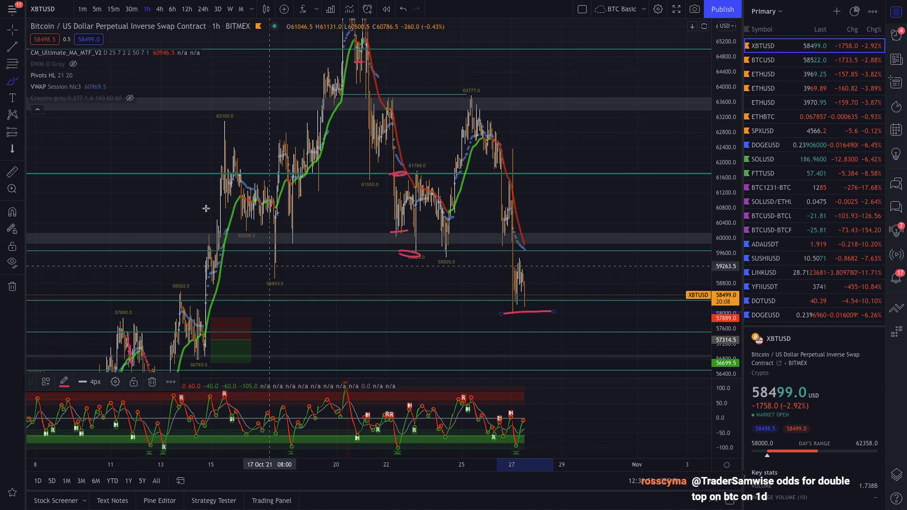
- Switch the chart to the 24h timeframe, showing the October run-up to about 67000
left_click(203, 9)
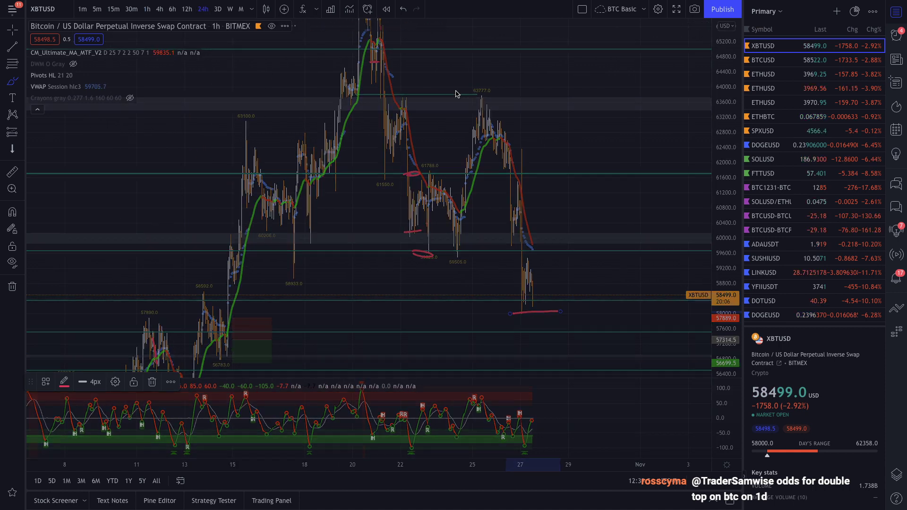
scroll(589, 319, "up", 5)
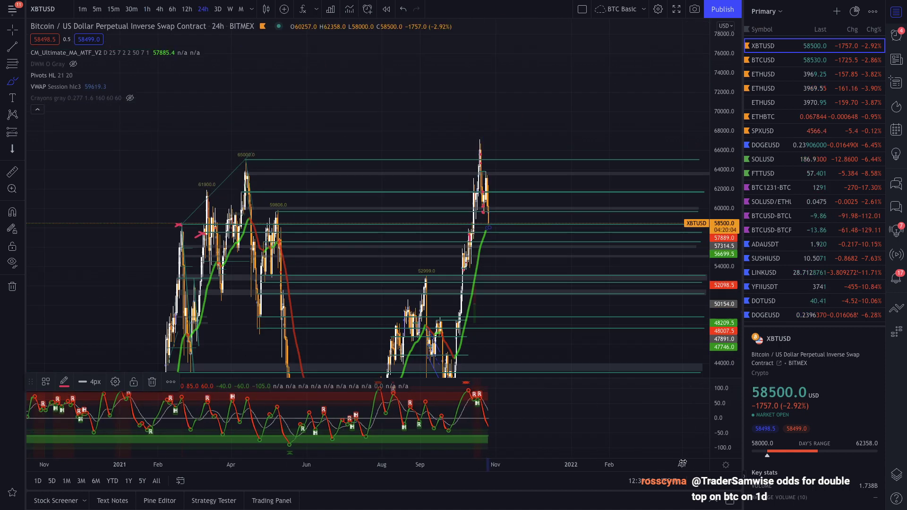
scroll(588, 319, "left", 5)
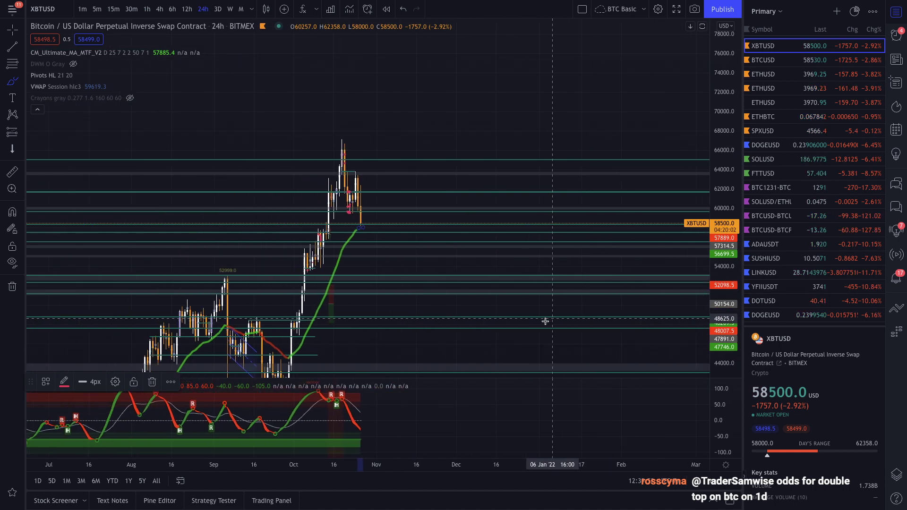
scroll(399, 209, "right", 3)
scroll(381, 142, "right", 2)
scroll(381, 139, "right", 1)
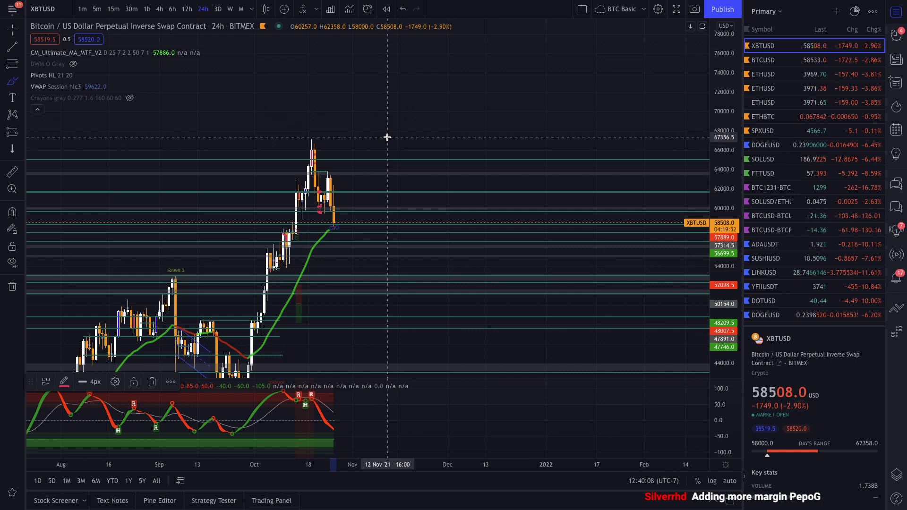
scroll(379, 220, "right", 2)
scroll(379, 220, "up", 2)
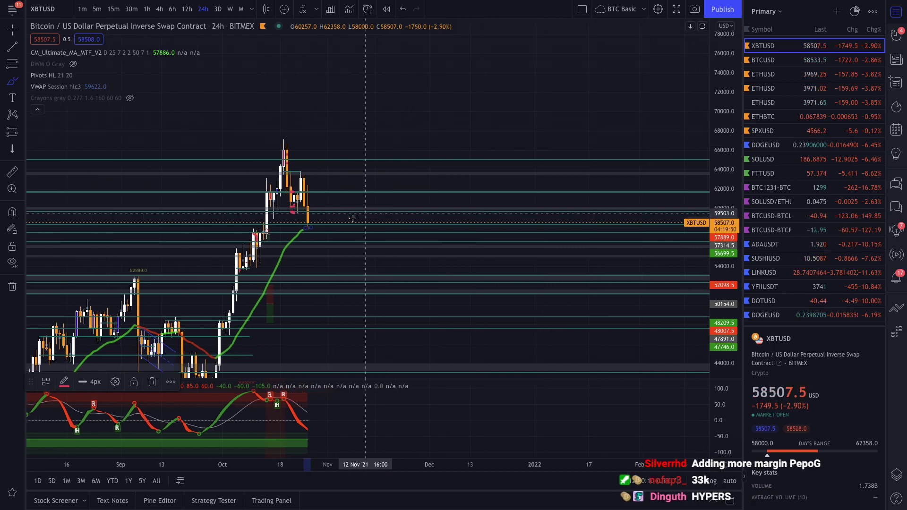
left_click(12, 83)
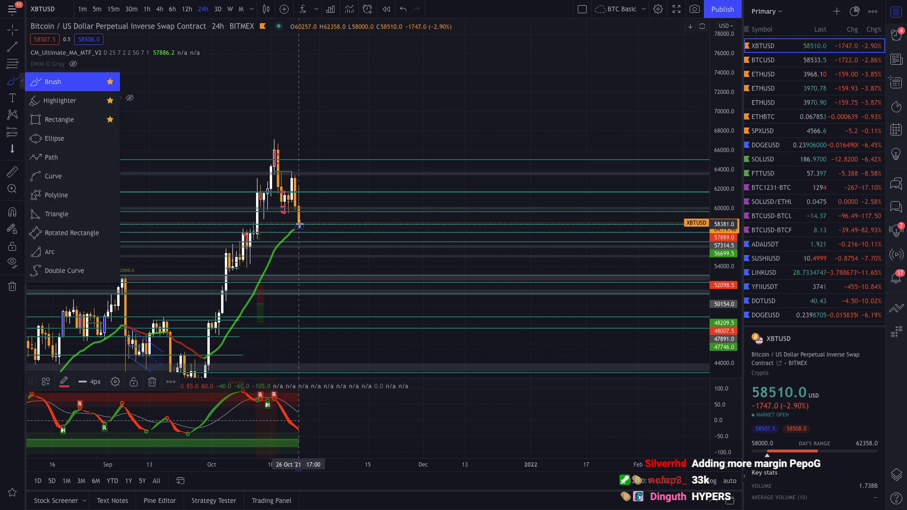
mouse_move(301, 221)
left_mouse_down()
mouse_move(325, 188)
mouse_move(330, 161)
mouse_move(350, 167)
mouse_move(357, 134)
mouse_move(362, 148)
left_mouse_up()
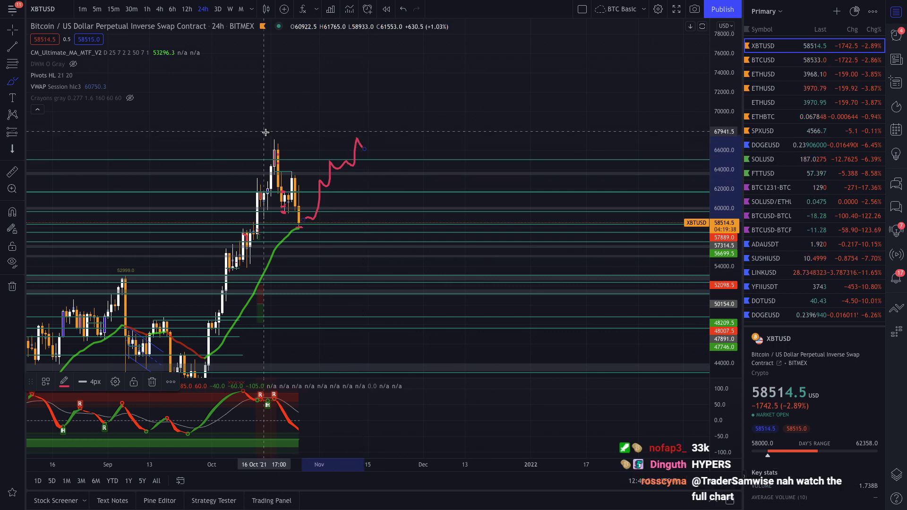
mouse_move(266, 141)
left_mouse_down()
mouse_move(304, 141)
mouse_move(268, 138)
left_mouse_up()
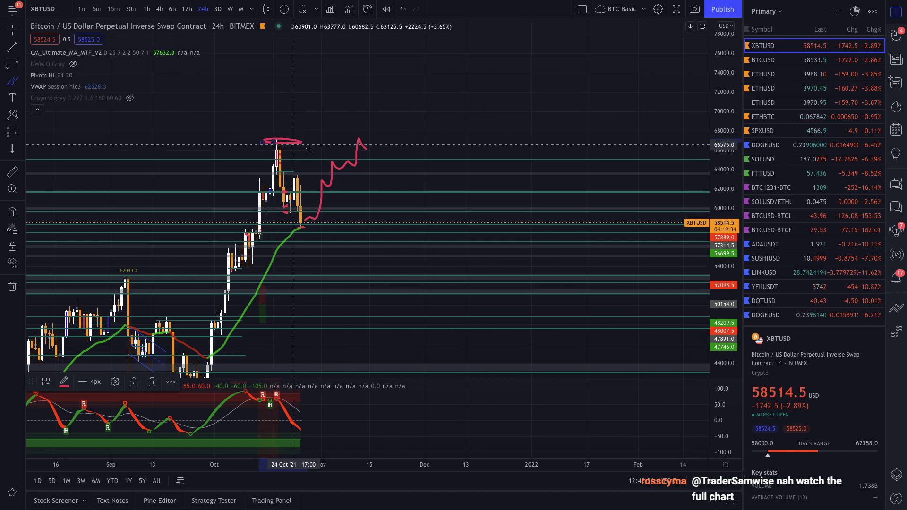
scroll(360, 130, "down", 2)
key("ctrl+z")
key("ctrl+z")
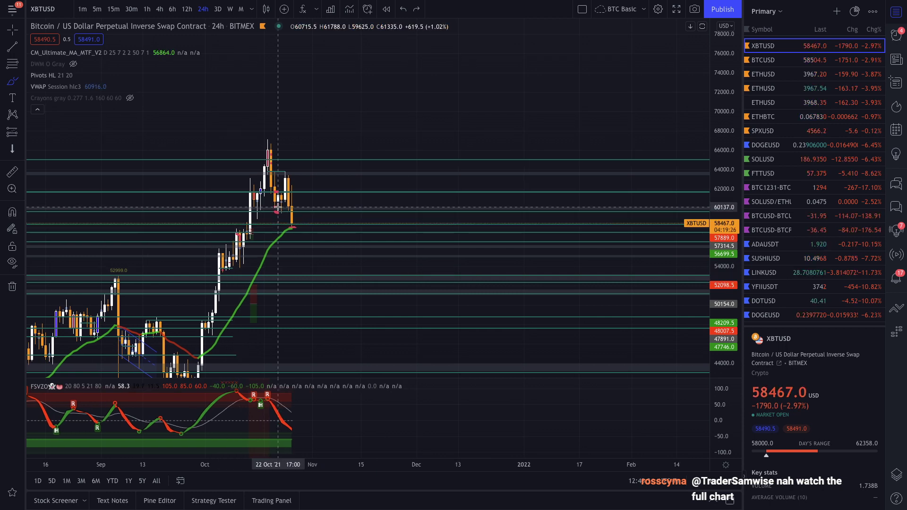
- Zoom out and draw a pink ellipse around the April and October highs near 66000
scroll(310, 223, "down", 5)
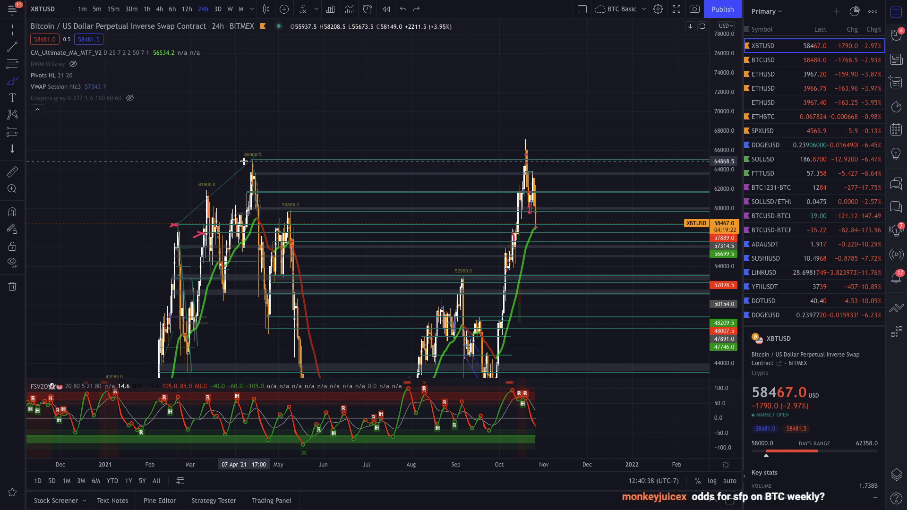
mouse_move(244, 161)
left_mouse_down()
mouse_move(580, 159)
mouse_move(502, 135)
mouse_move(304, 136)
mouse_move(243, 148)
mouse_move(251, 155)
left_mouse_up()
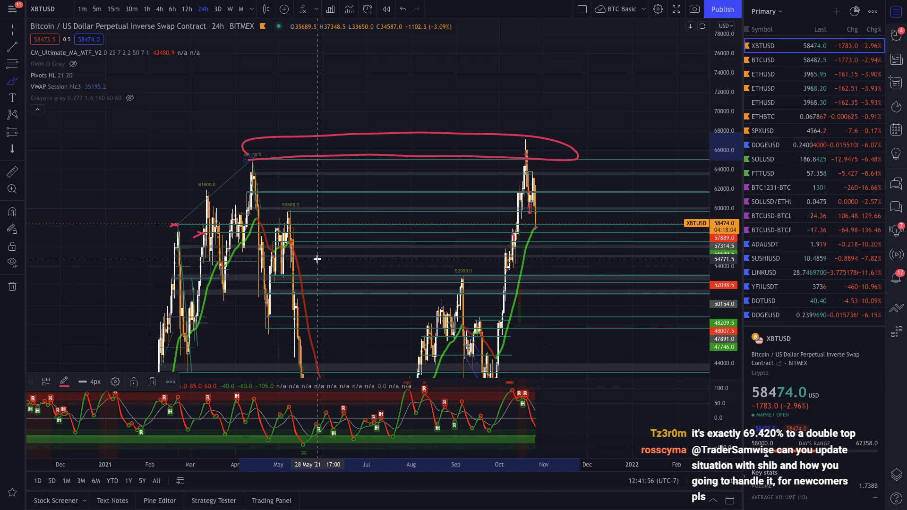
- Move to FTX and load the SHIB-PERP market by searching 'shi'
key("ctrl+Right")
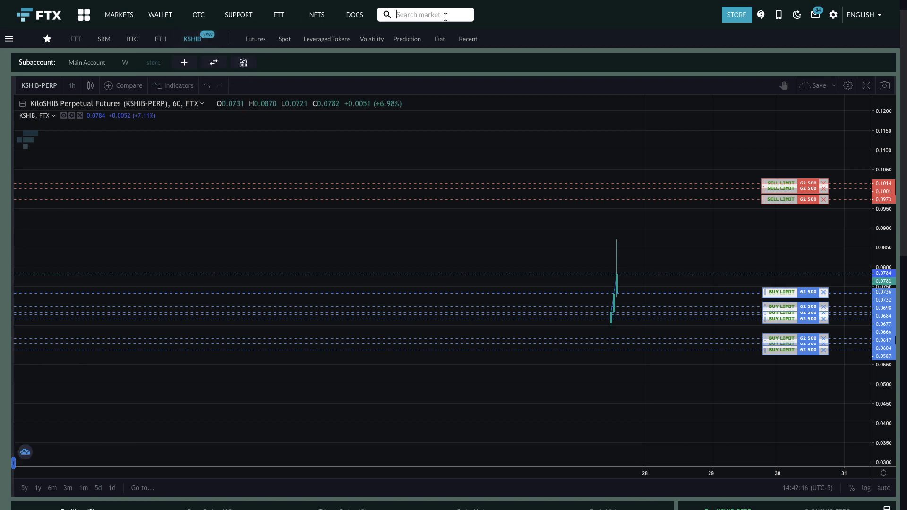
type("shi")
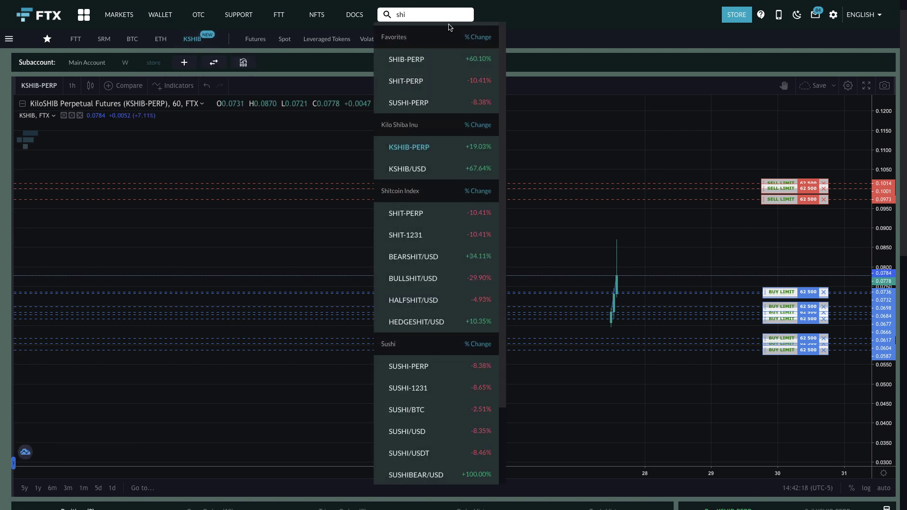
left_click(440, 59)
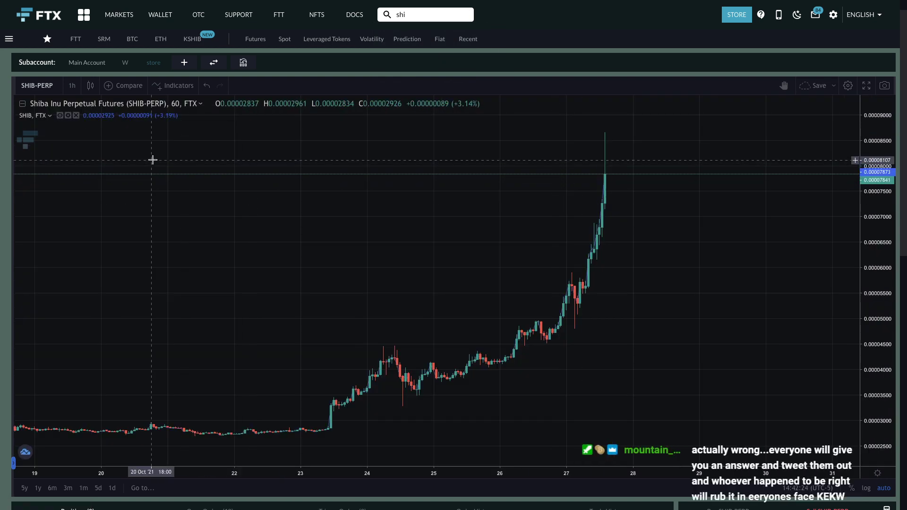
- Draw a small freehand Brush stroke on the SHIB-PERP chart and colour it light cyan
scroll(154, 159, "down", 2)
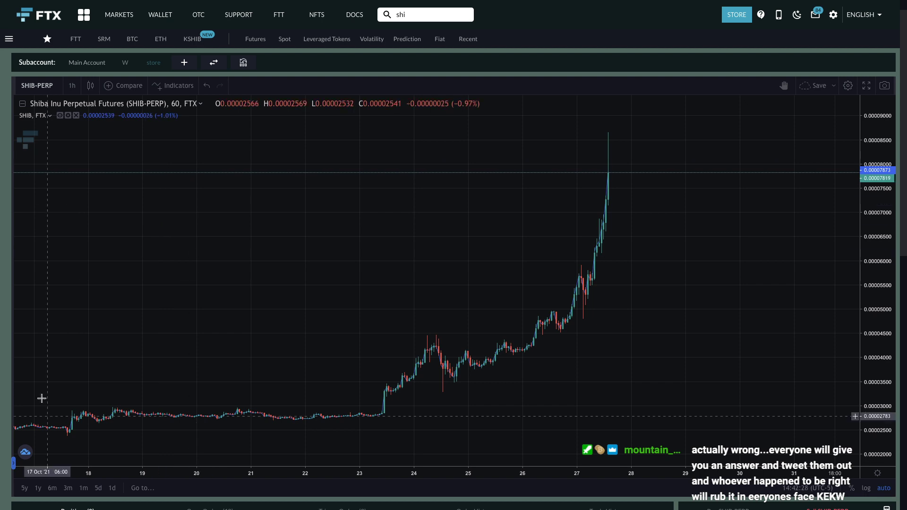
left_click(12, 465)
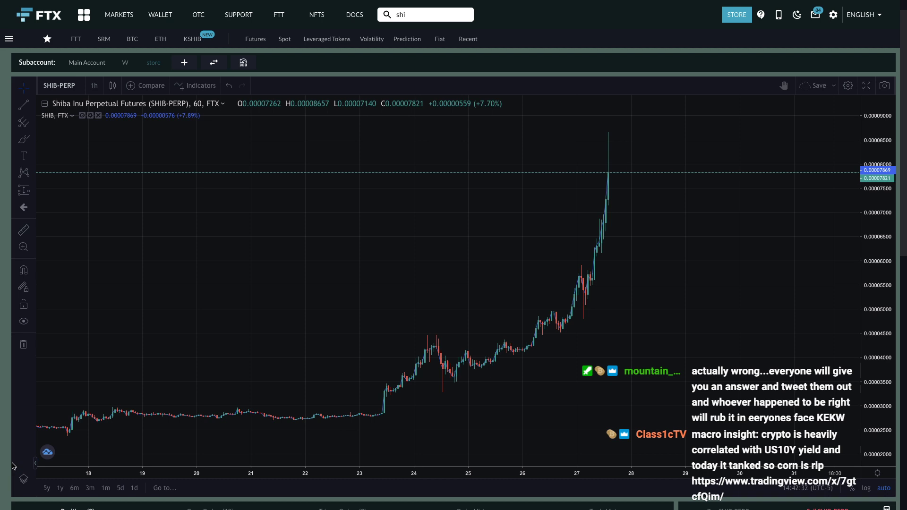
left_click(27, 145)
left_click_drag(190, 274, 147, 328)
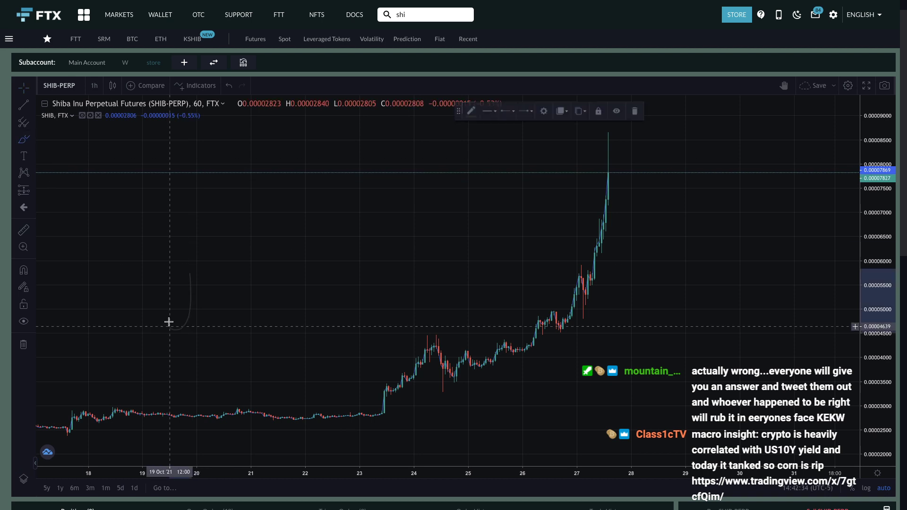
left_click(471, 111)
left_click(512, 140)
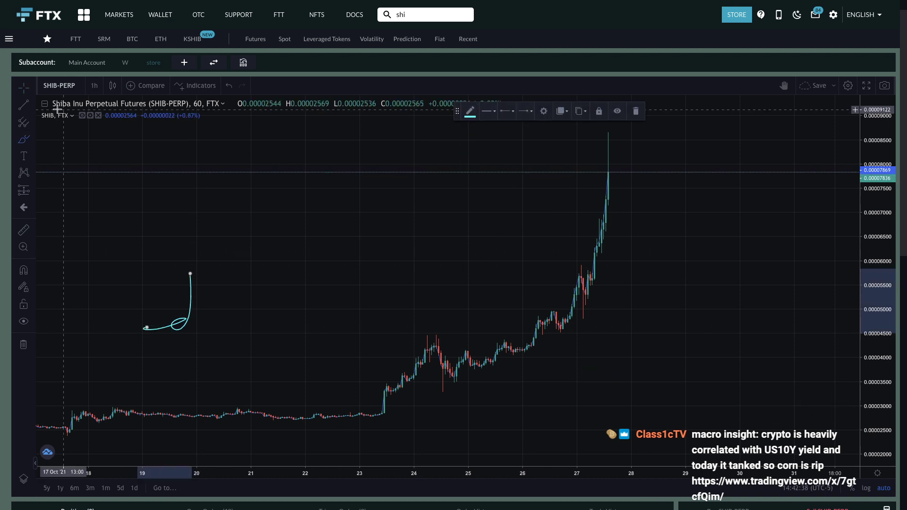
- Compress the price scale and set the chart interval to 4 hours
scroll(582, 235, "down", 2)
scroll(857, 157, "down", 2)
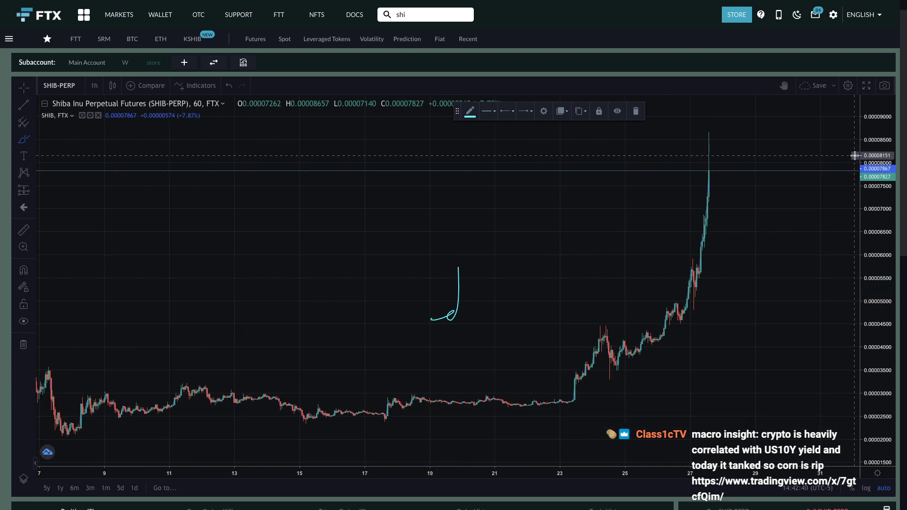
left_click(856, 157)
left_click_drag(858, 199, 860, 324)
scroll(519, 246, "down", 3)
left_click(95, 86)
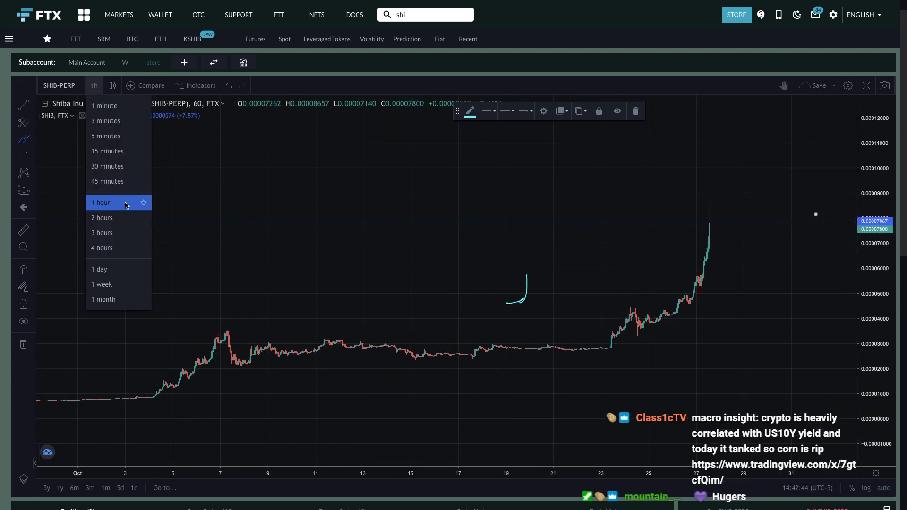
left_click(113, 250)
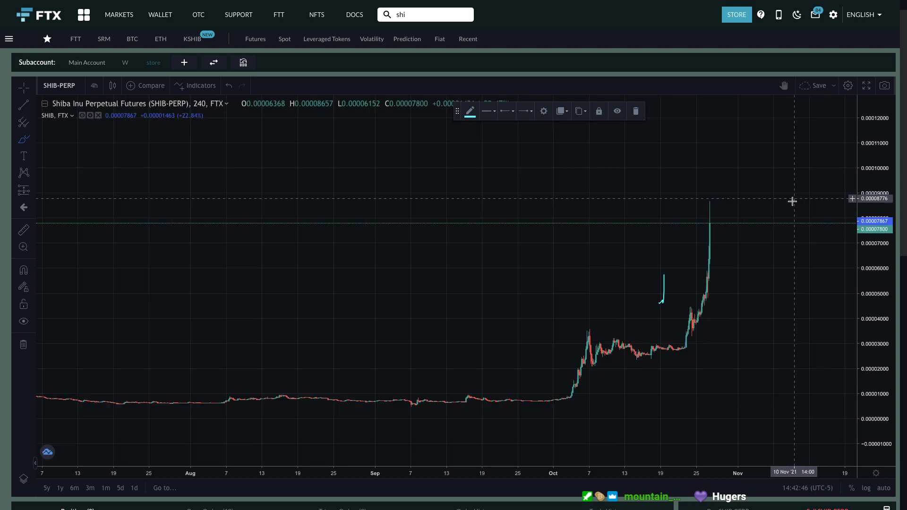
scroll(780, 211, "up", 2)
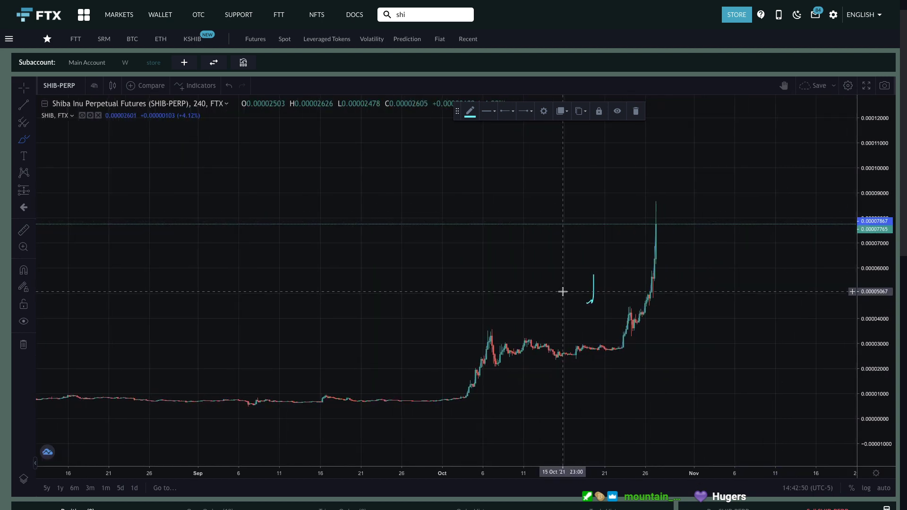
- Brush cyan horizontal range lines near 0.000055 and 0.00009
mouse_move(550, 288)
left_mouse_down()
mouse_move(842, 276)
mouse_move(496, 281)
mouse_move(673, 275)
left_mouse_up()
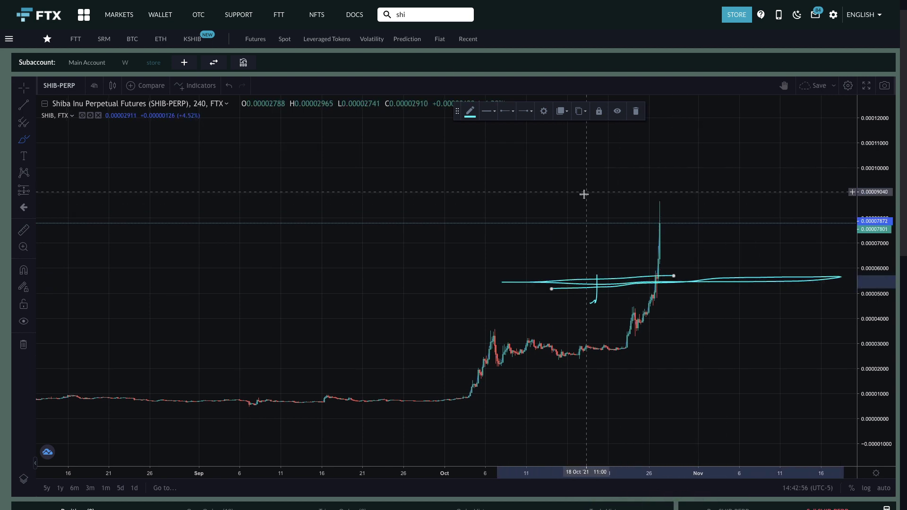
left_click(563, 197)
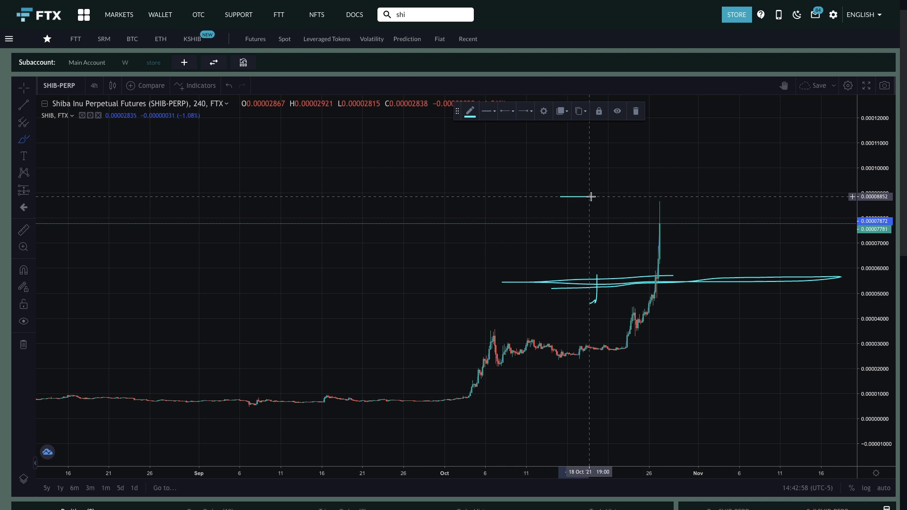
left_click_drag(611, 196, 832, 193)
- Sketch the projected path from the spike top, peaking at 0.0001 and ending near 0.000035
scroll(577, 268, "right", 3)
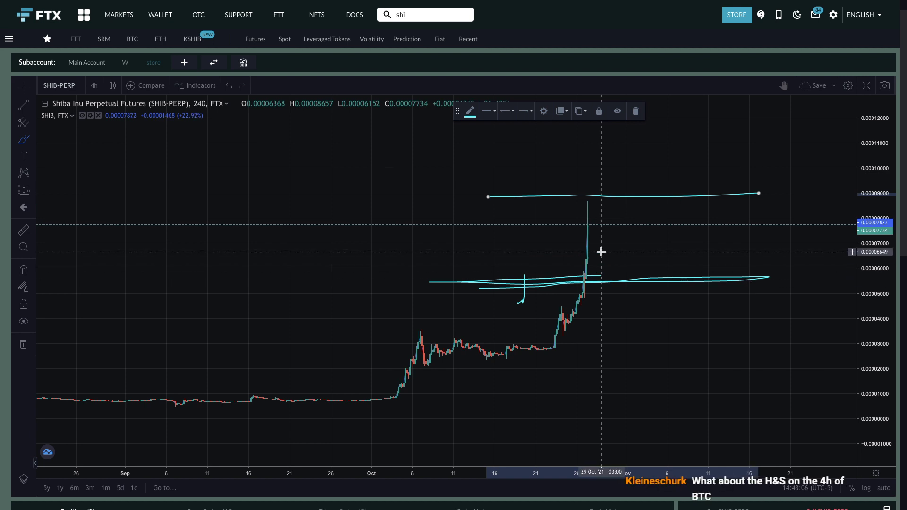
mouse_move(590, 225)
left_mouse_down()
mouse_move(608, 272)
mouse_move(611, 219)
left_mouse_up()
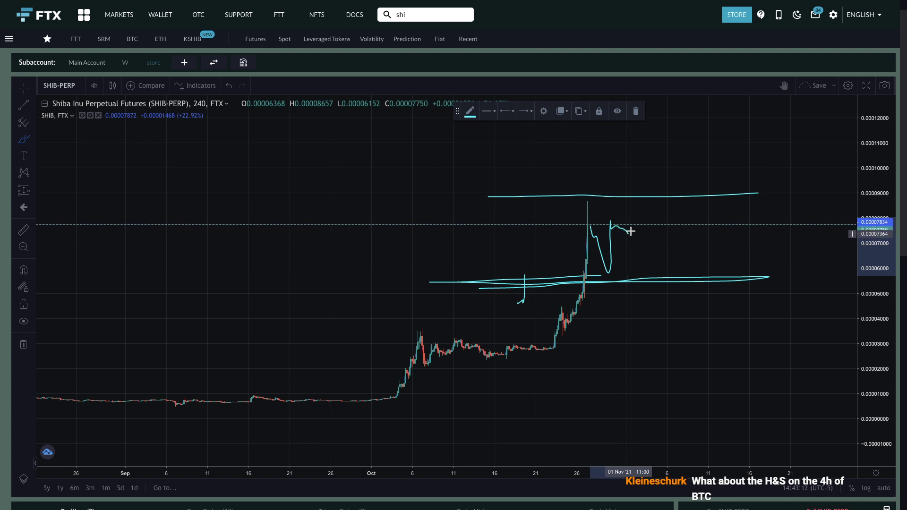
mouse_move(653, 270)
left_mouse_down()
mouse_move(661, 244)
mouse_move(683, 296)
mouse_move(685, 171)
mouse_move(700, 234)
mouse_move(735, 257)
mouse_move(757, 296)
mouse_move(759, 333)
left_mouse_up()
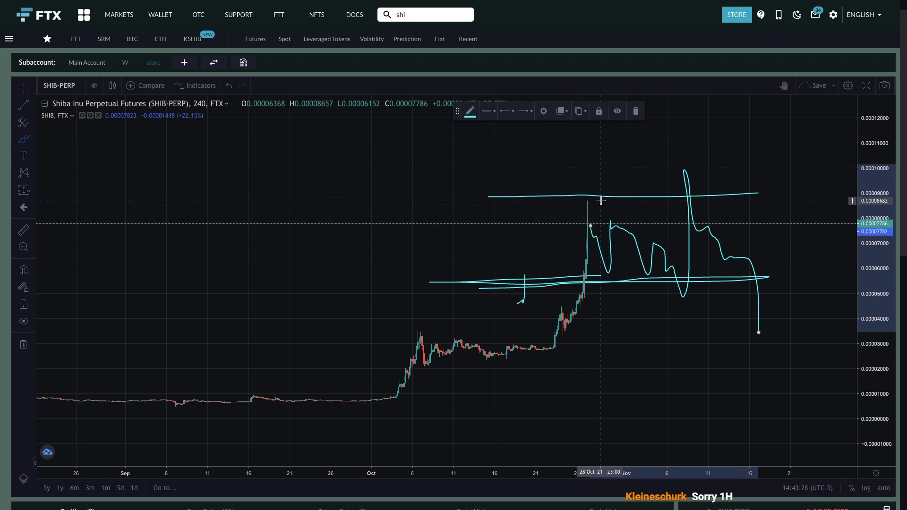
- Draw cyan circles around the spike top near 0.00009 and the 0.000055 line retest
mouse_move(595, 196)
left_mouse_down()
mouse_move(612, 205)
mouse_move(576, 220)
left_mouse_up()
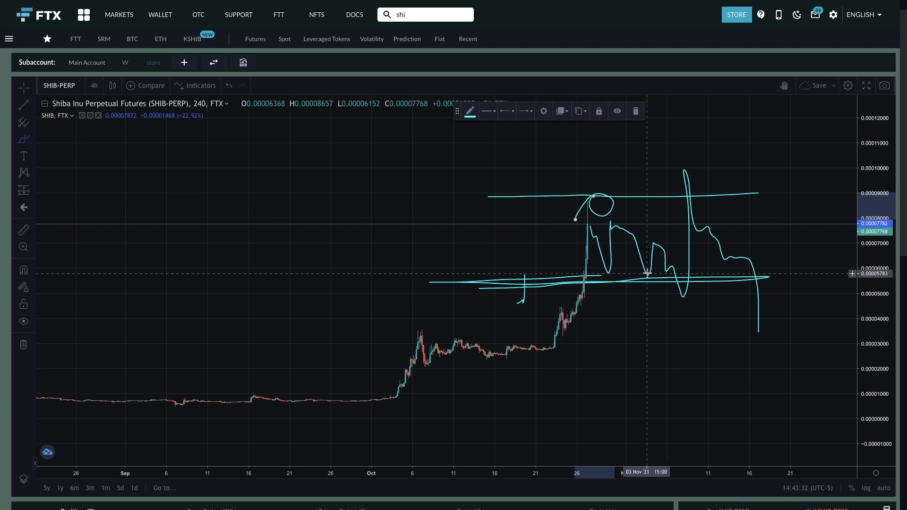
left_click_drag(647, 273, 639, 273)
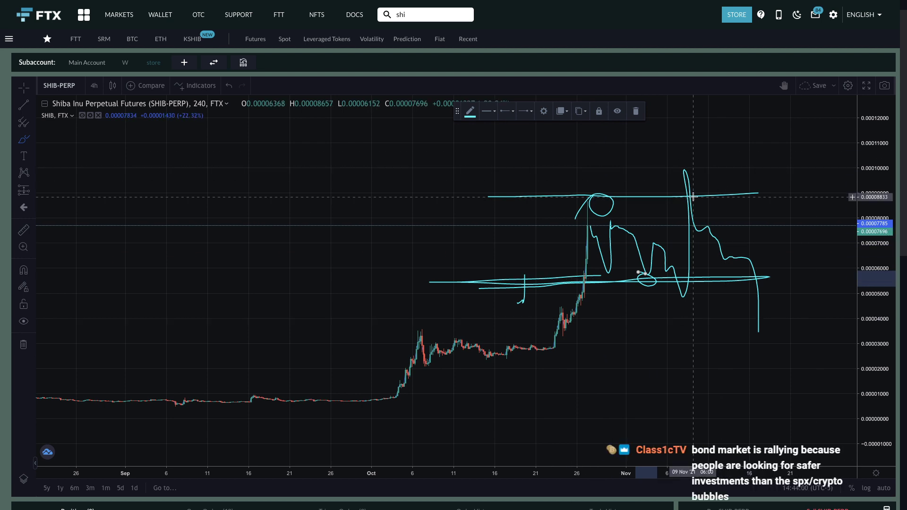
scroll(769, 282, "up", 2)
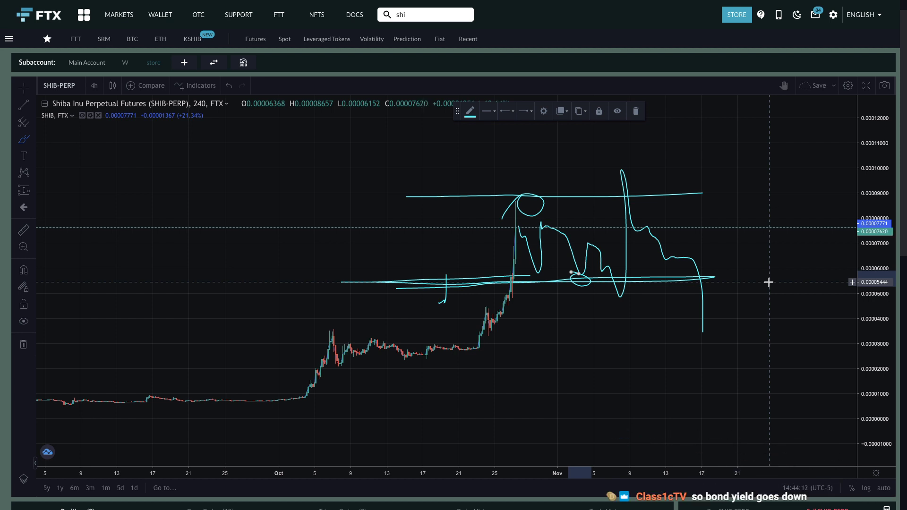
- Return to TradingView's XBTUSD daily chart with the pink ellipse and zoom in on recent months
key("alt+Tab")
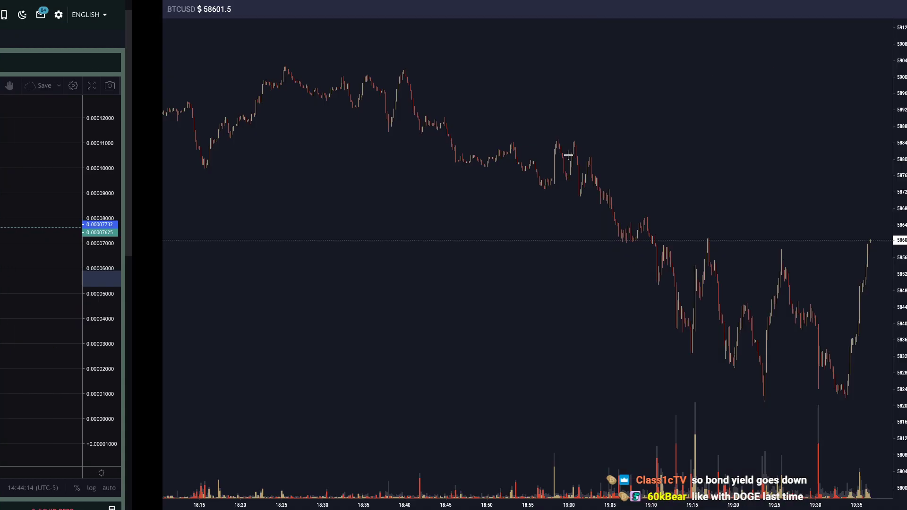
key("alt+Tab")
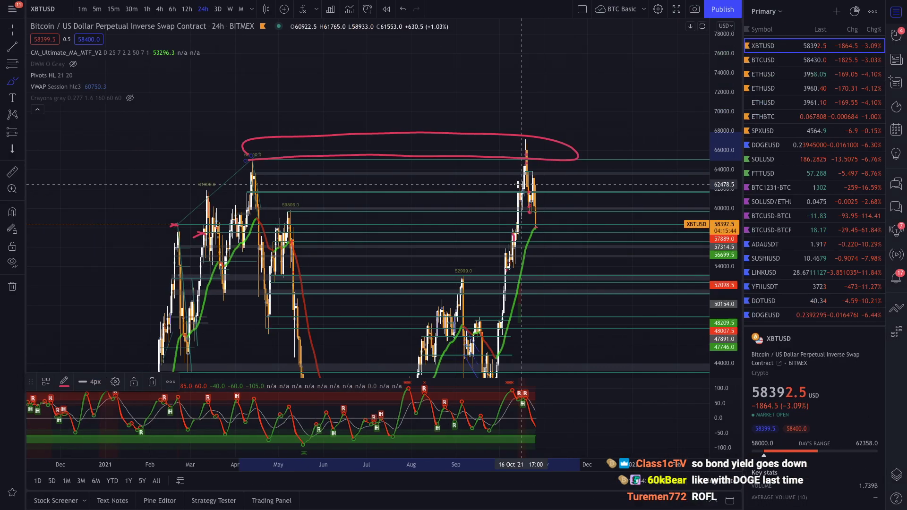
scroll(518, 184, "up", 5)
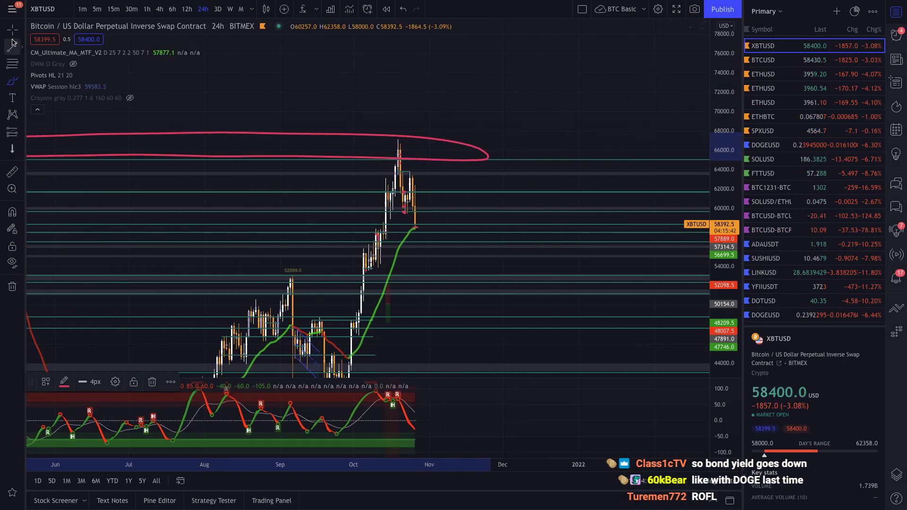